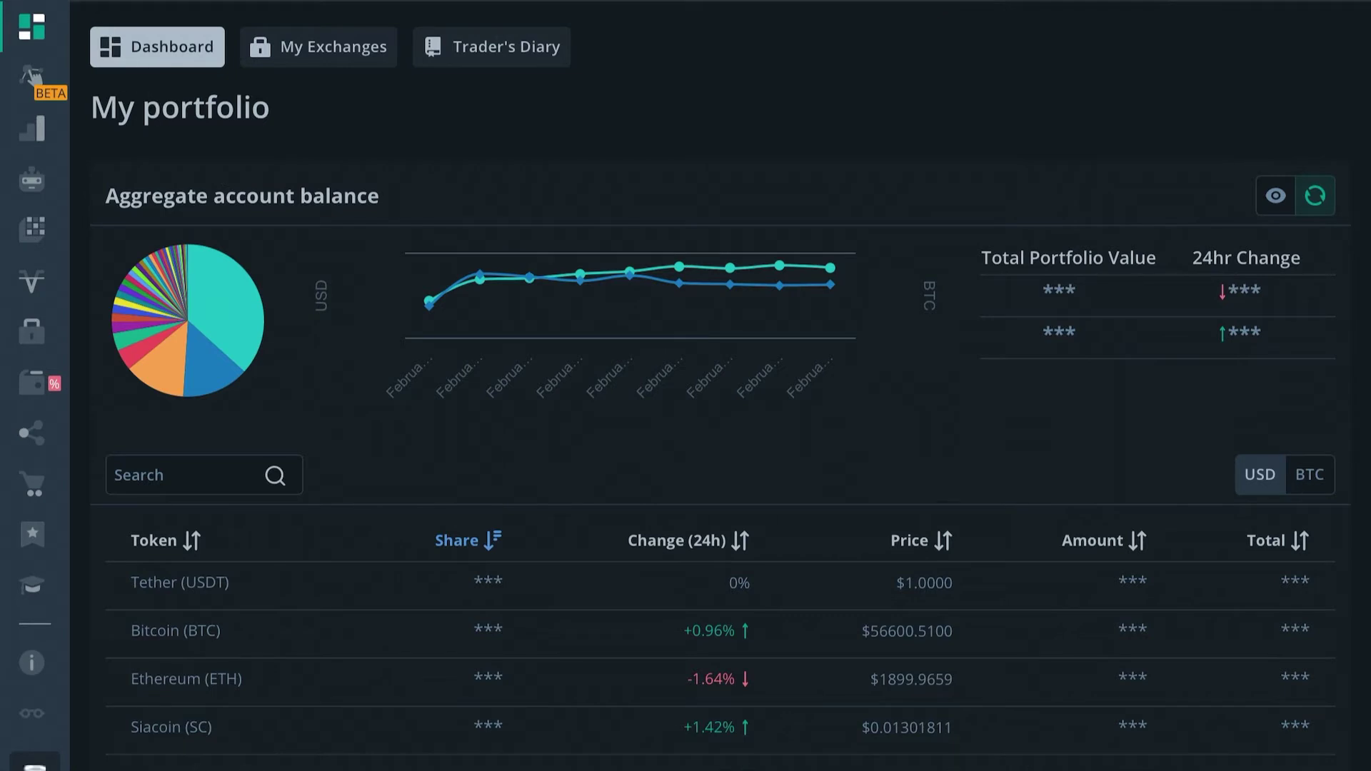
Open the USDC/USDT Grid Bot page and scroll down to the existing grid bot's limits and levels
mouse_move(50, 22)
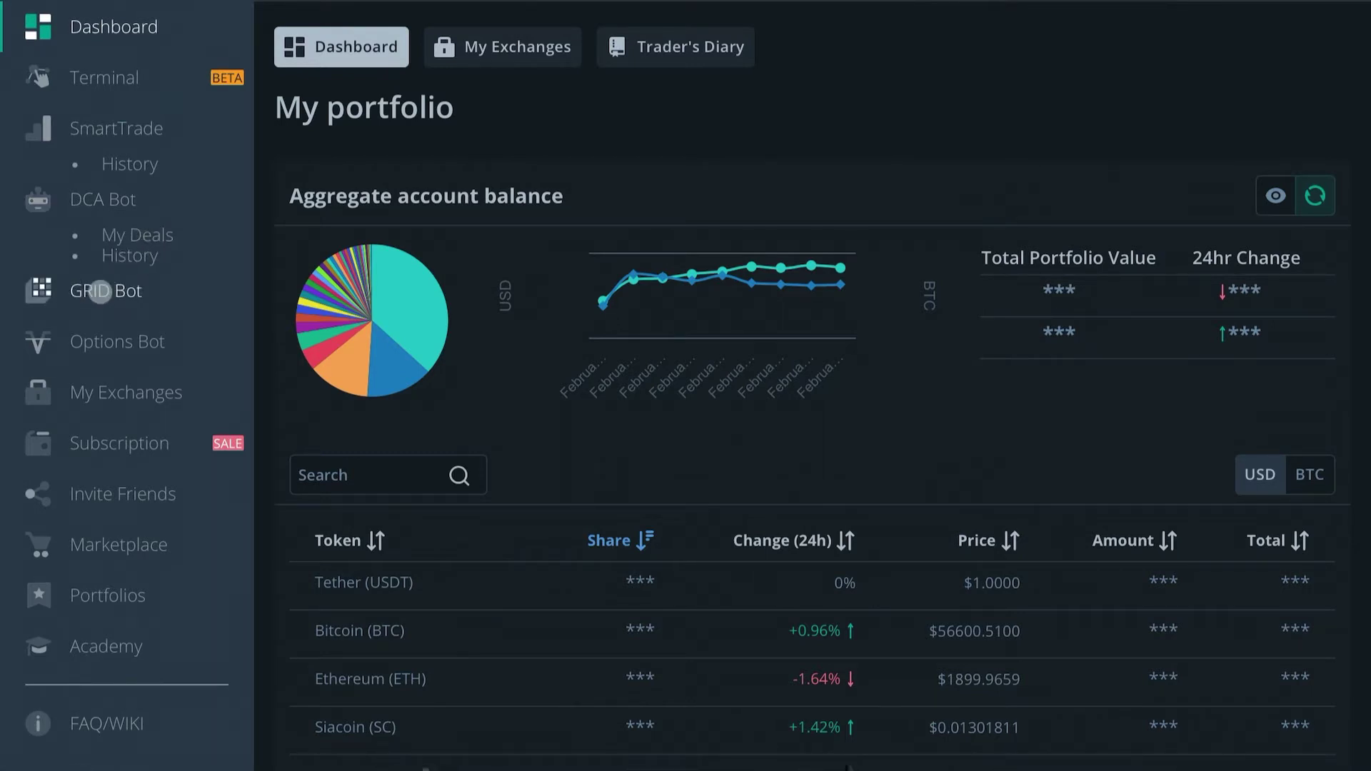
left_click(101, 290)
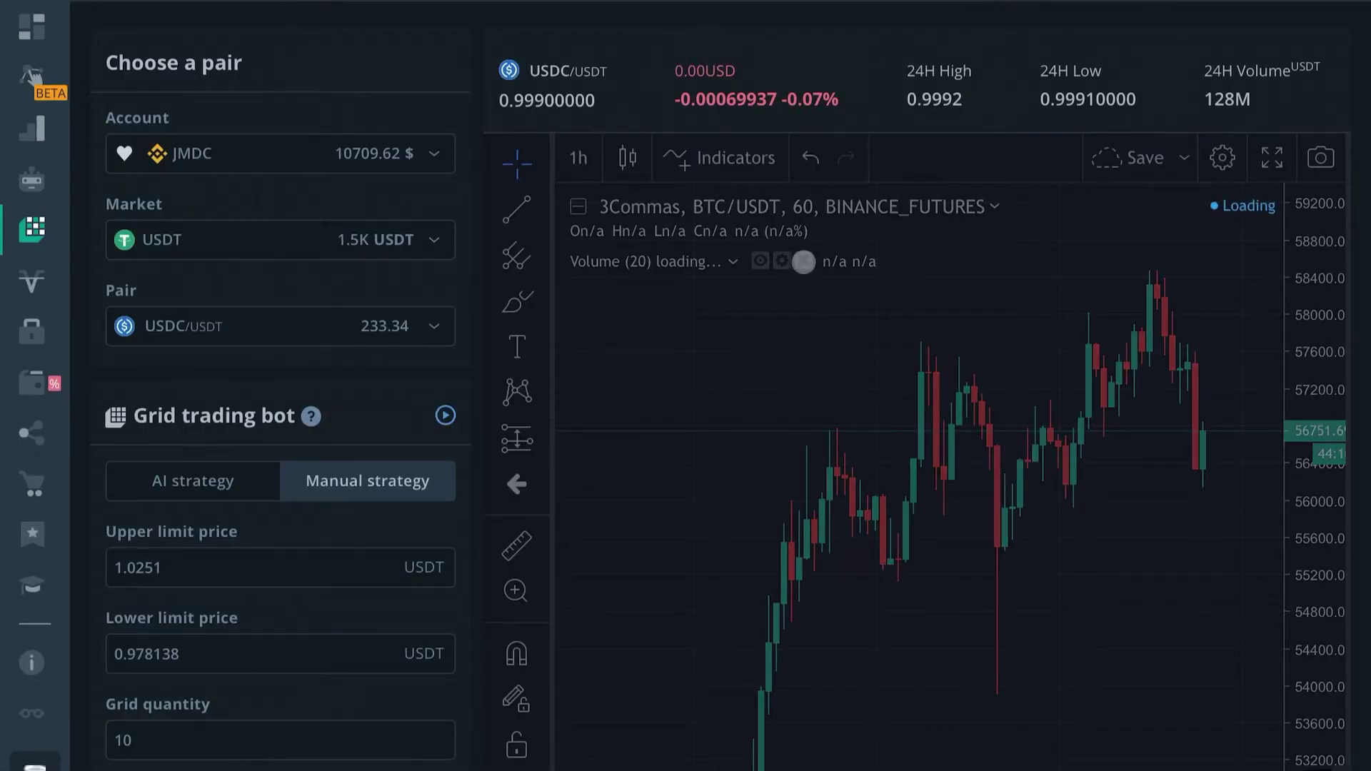
scroll(361, 344, "down", 1)
scroll(467, 312, "up", 1)
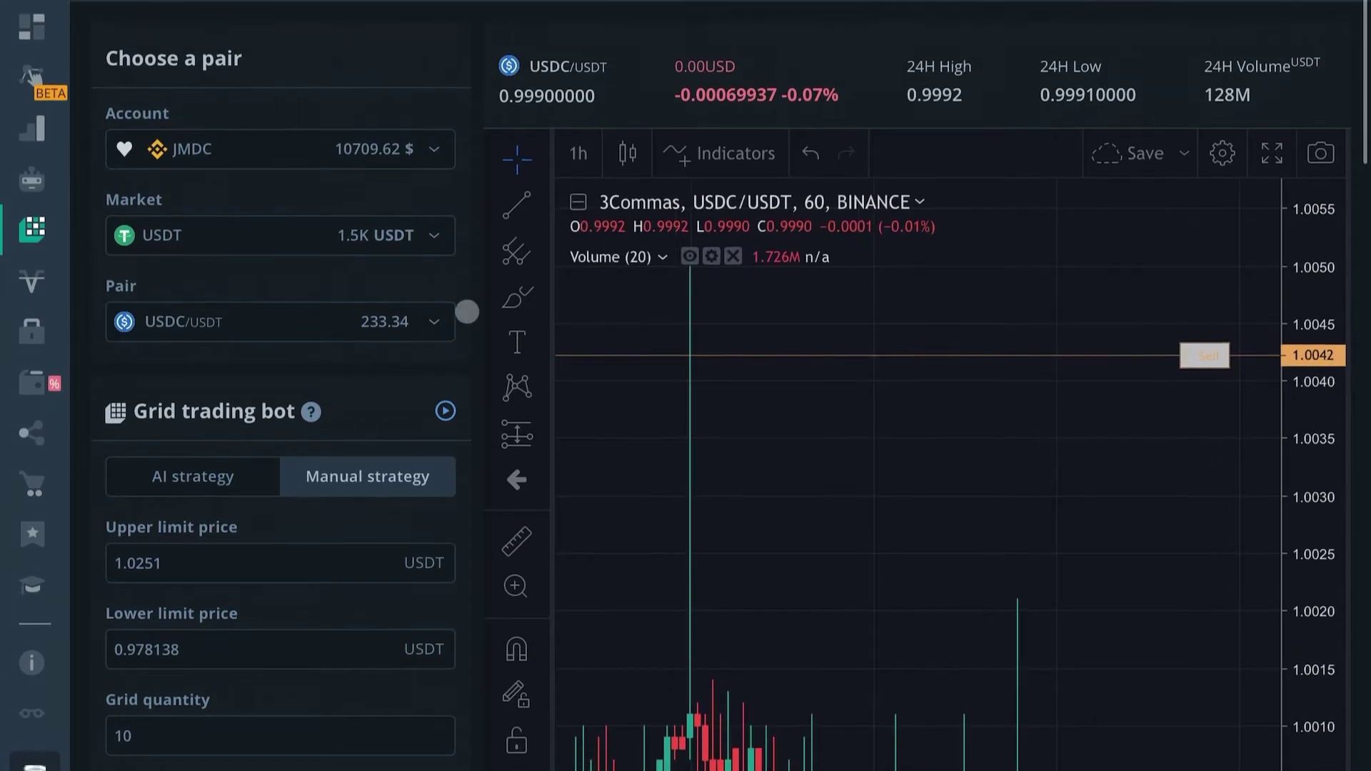
scroll(505, 325, "down", 4)
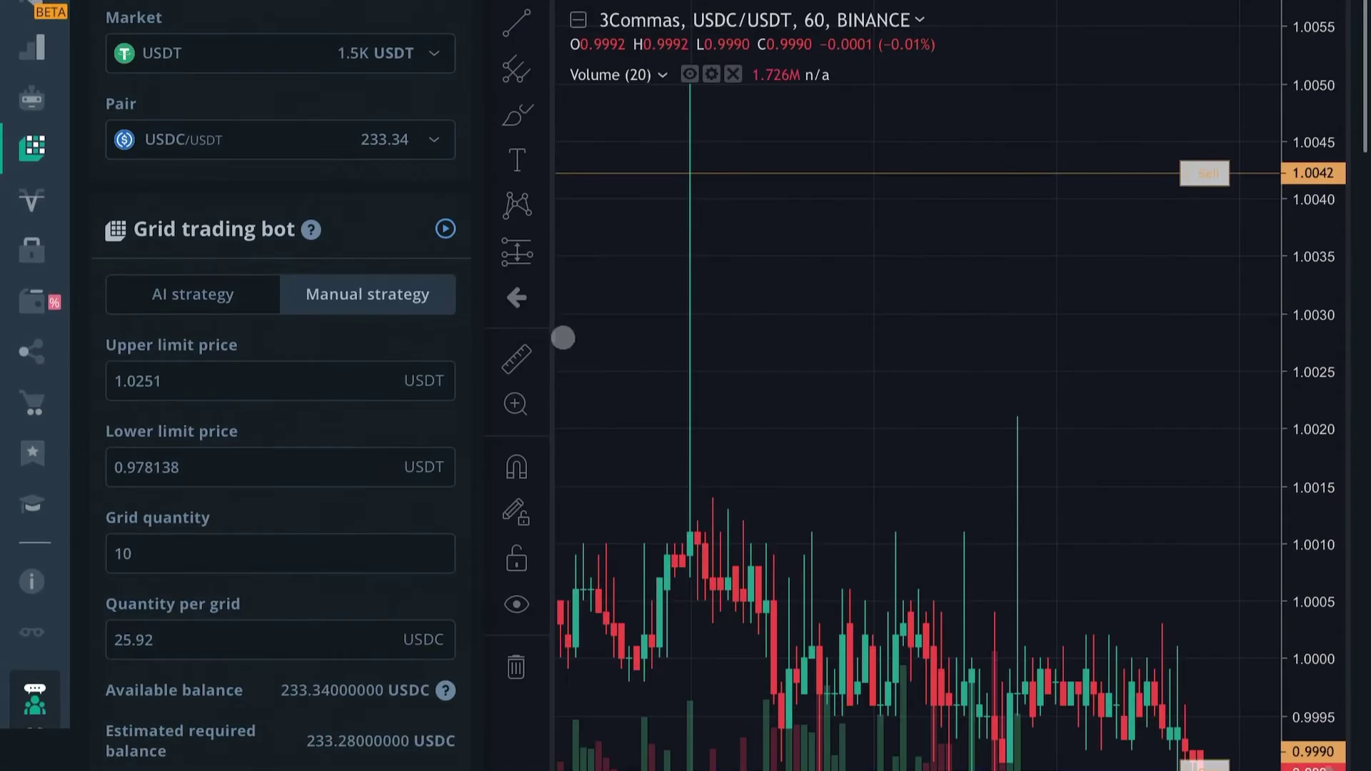
scroll(569, 337, "down", 10)
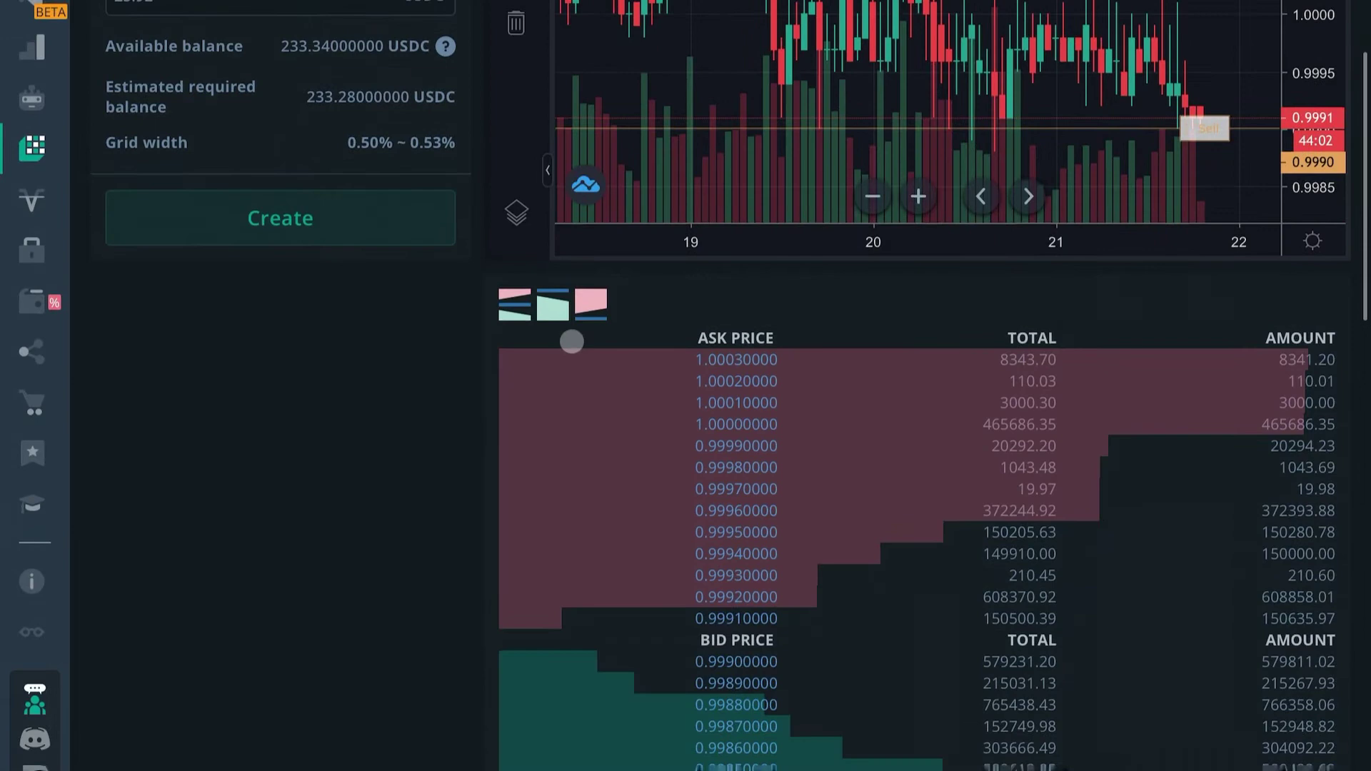
scroll(571, 341, "down", 9)
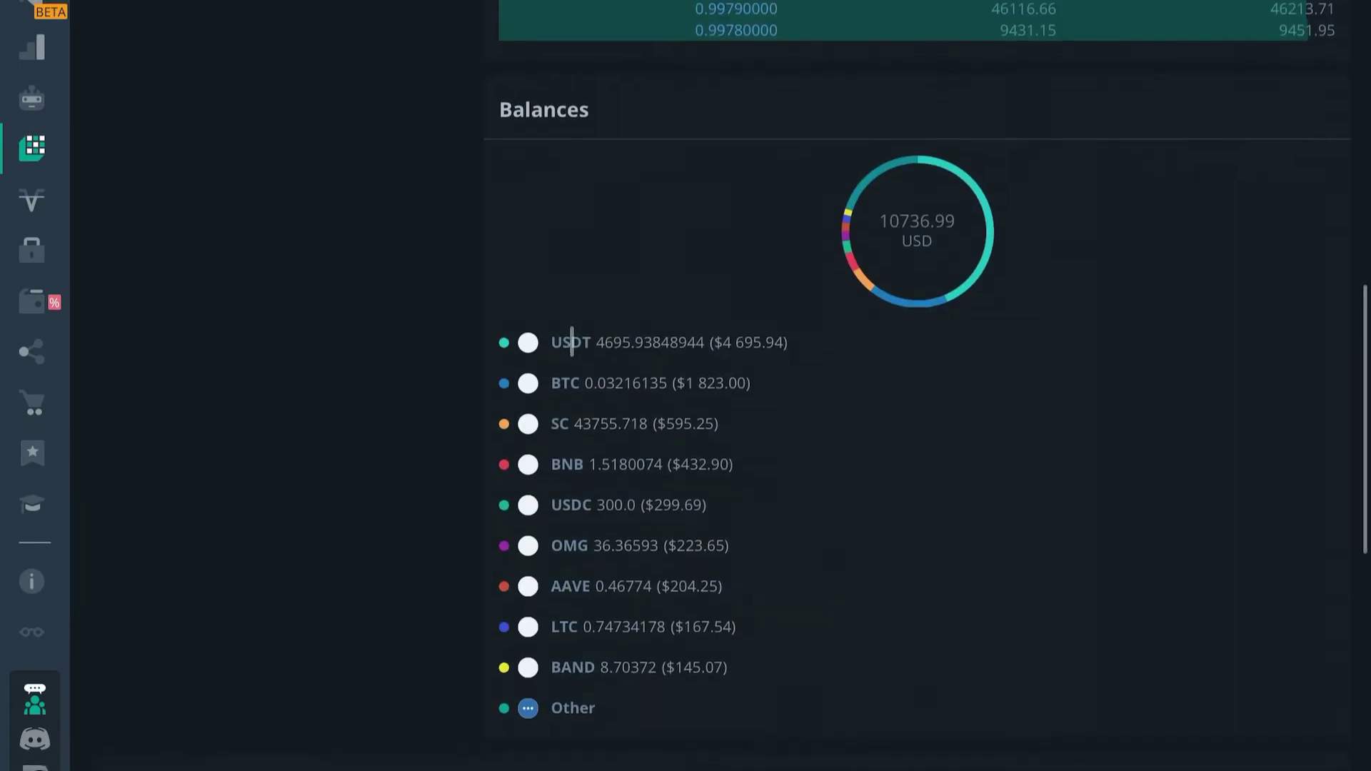
scroll(571, 339, "down", 4)
scroll(571, 339, "down", 4)
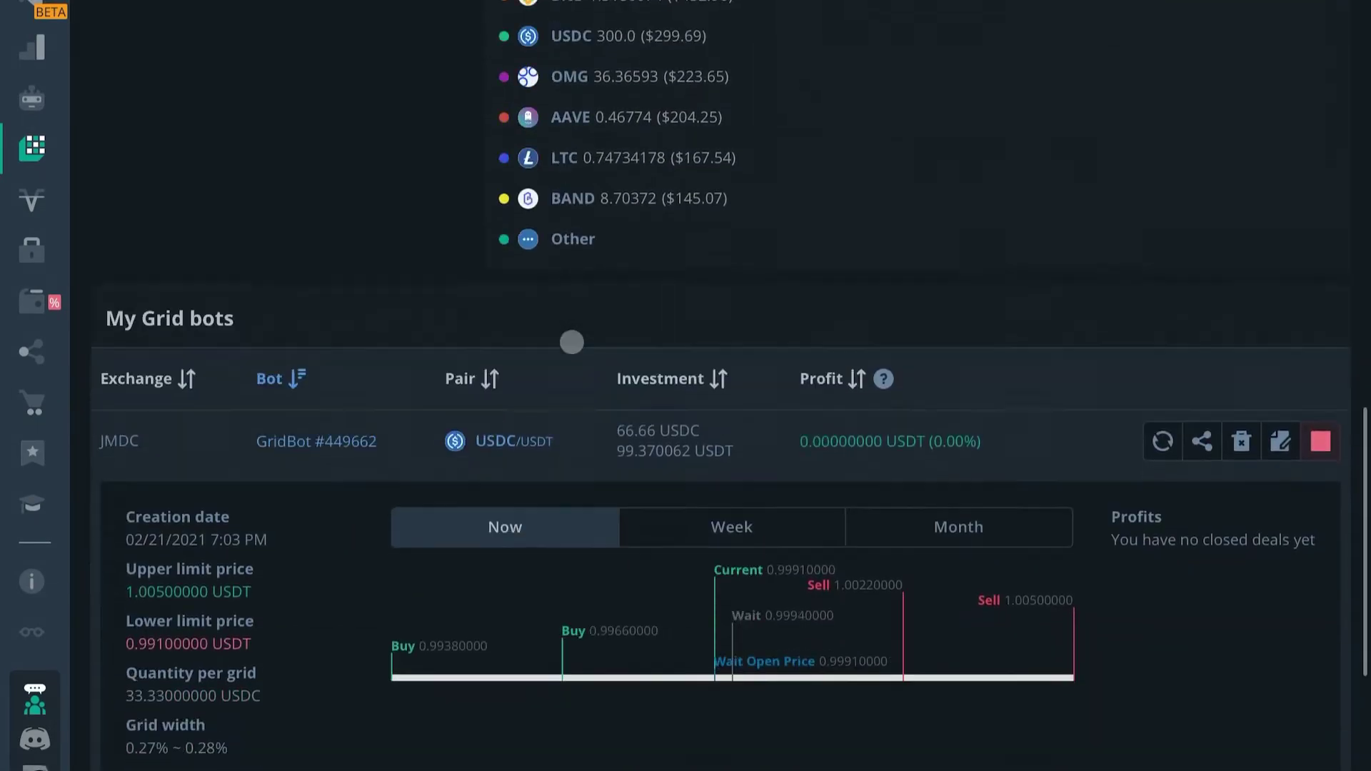
scroll(572, 342, "down", 5)
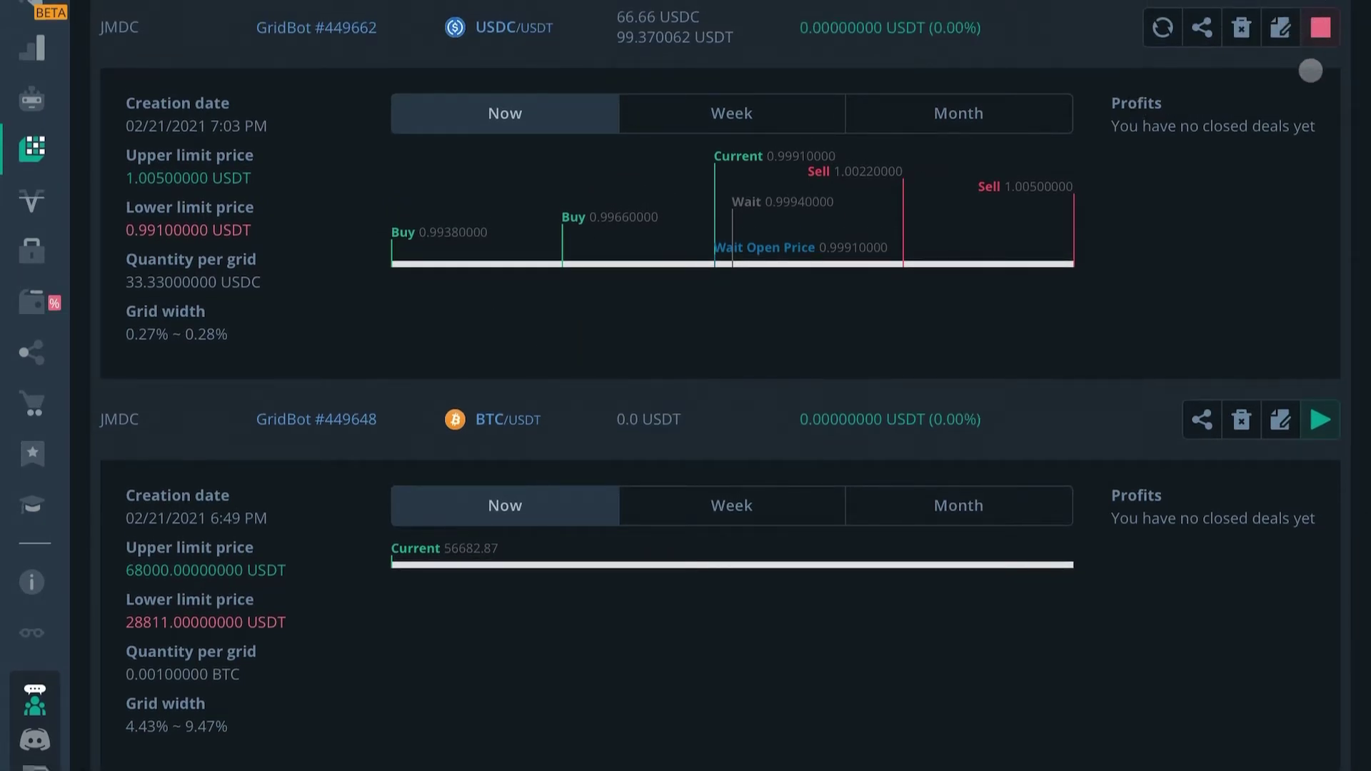
scroll(1319, 57, "up", 1)
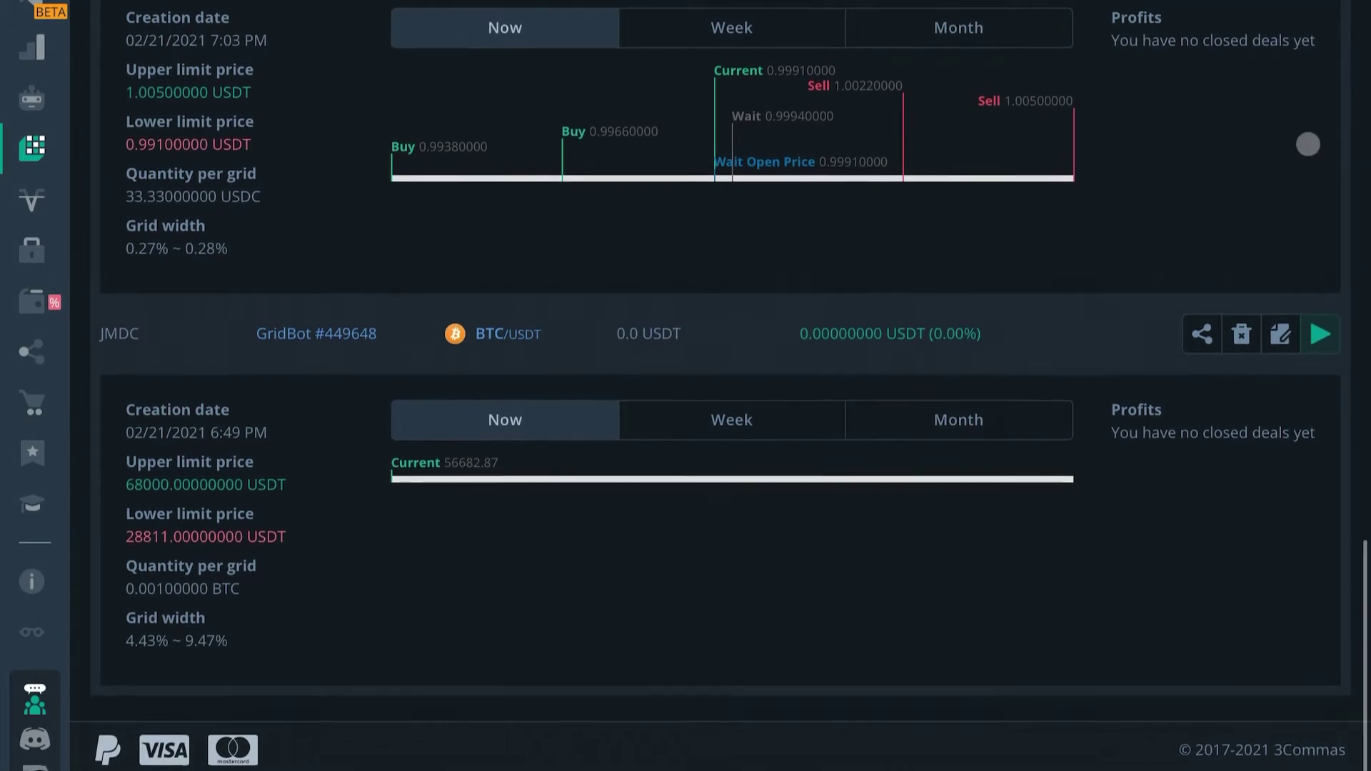
scroll(1290, 142, "up", 2)
scroll(1289, 143, "up", 2)
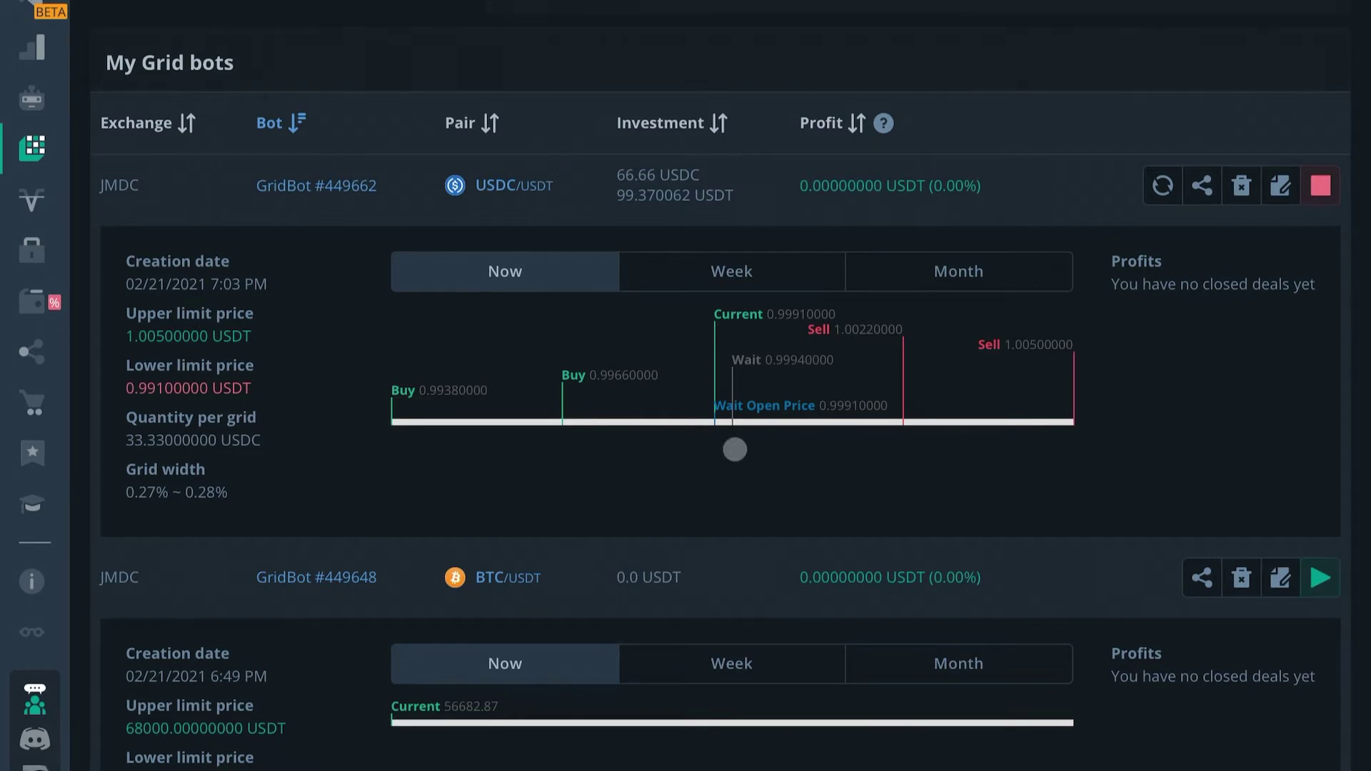
scroll(735, 449, "down", 1)
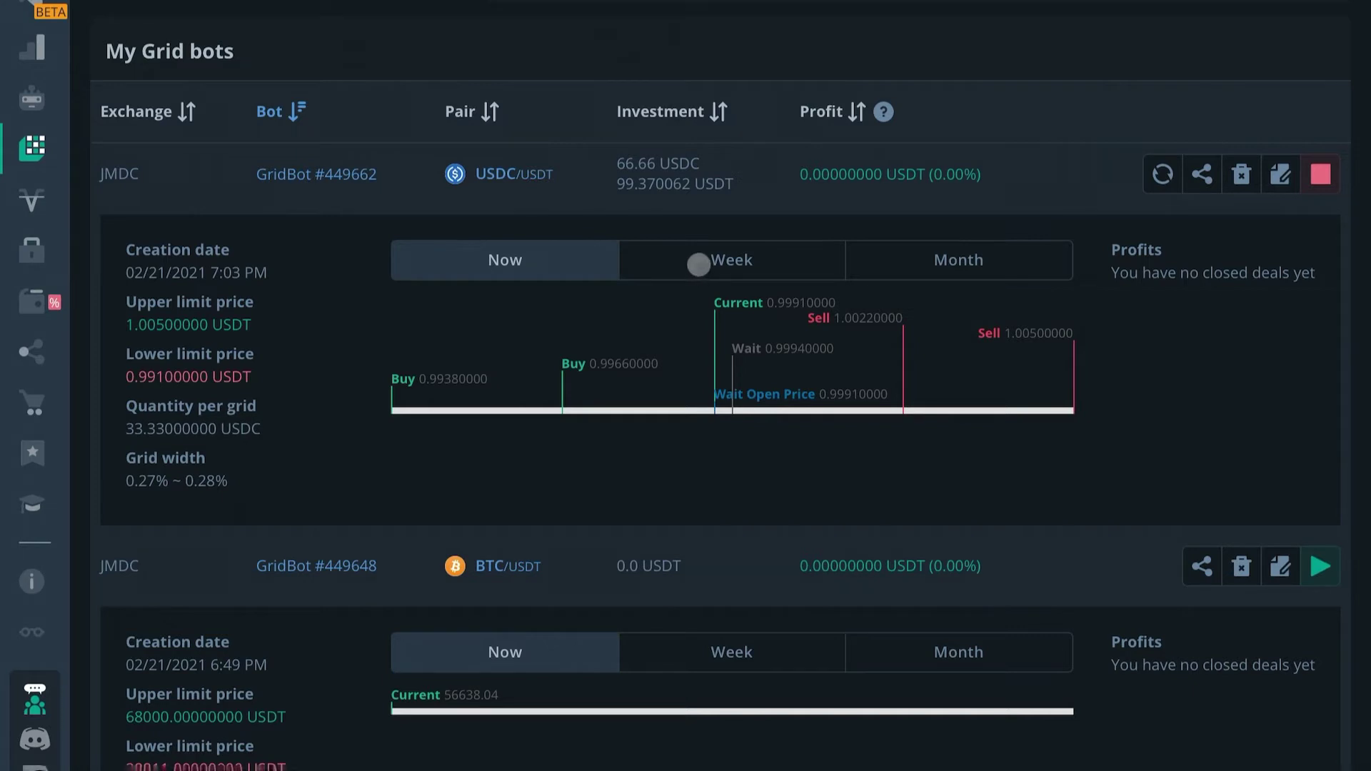
Switch GridBot #449662's chart from Week to Month, then scroll down to the BTC/USDT bot
left_click(698, 264)
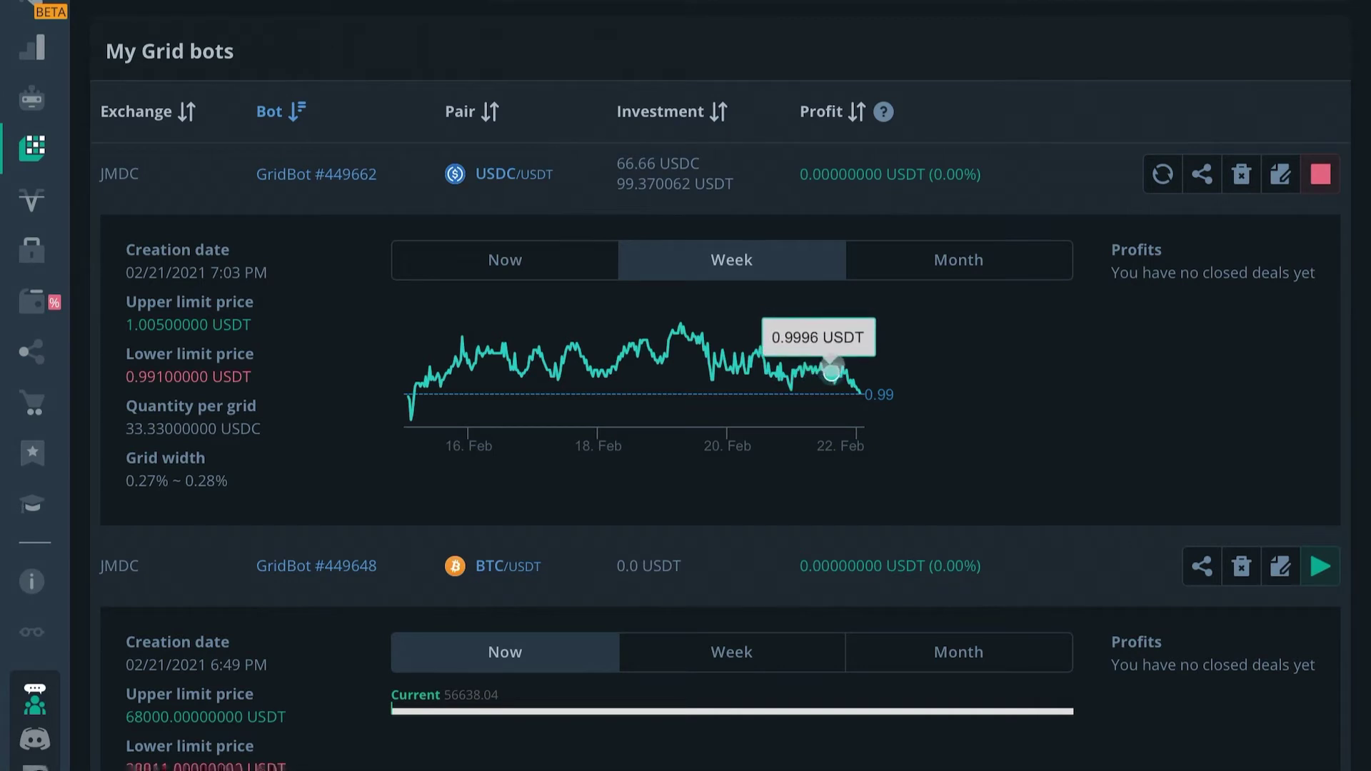
left_click(911, 259)
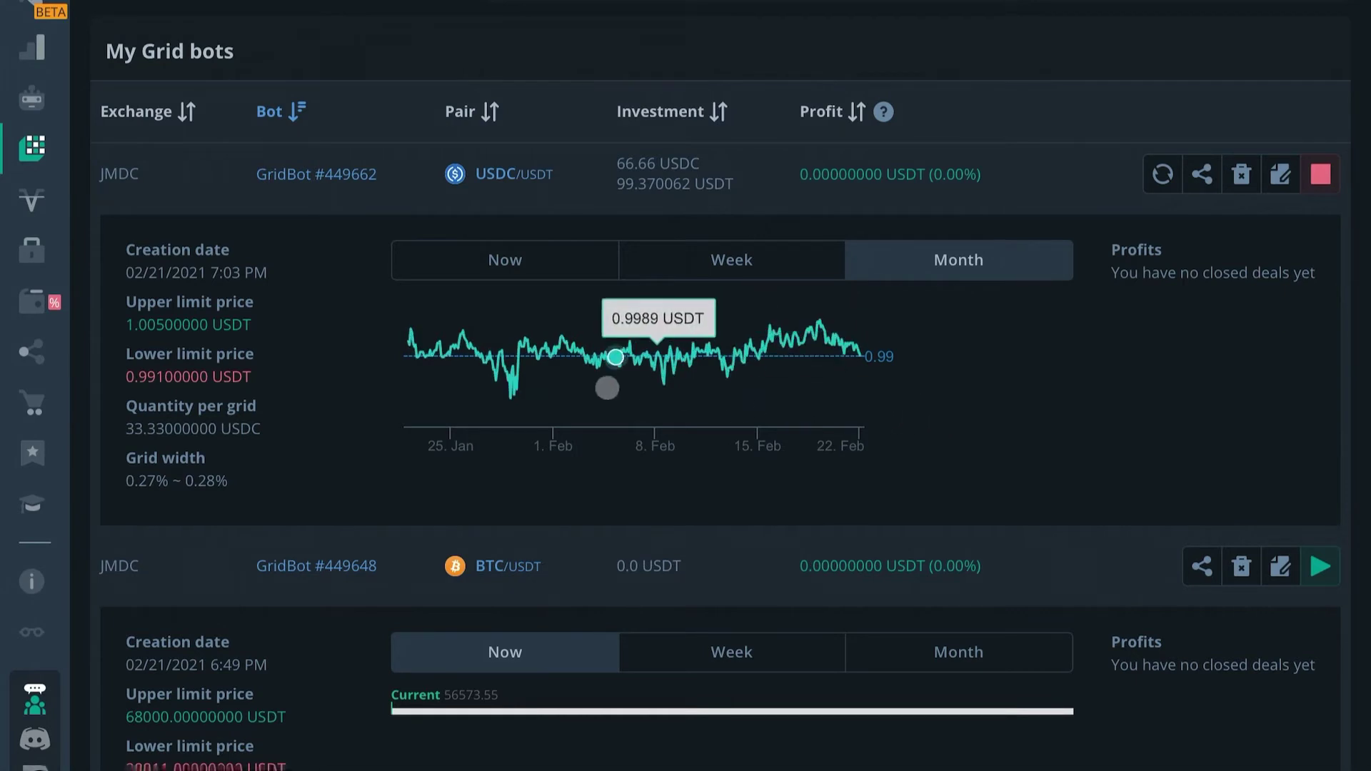
scroll(857, 375, "down", 1)
scroll(913, 384, "down", 1)
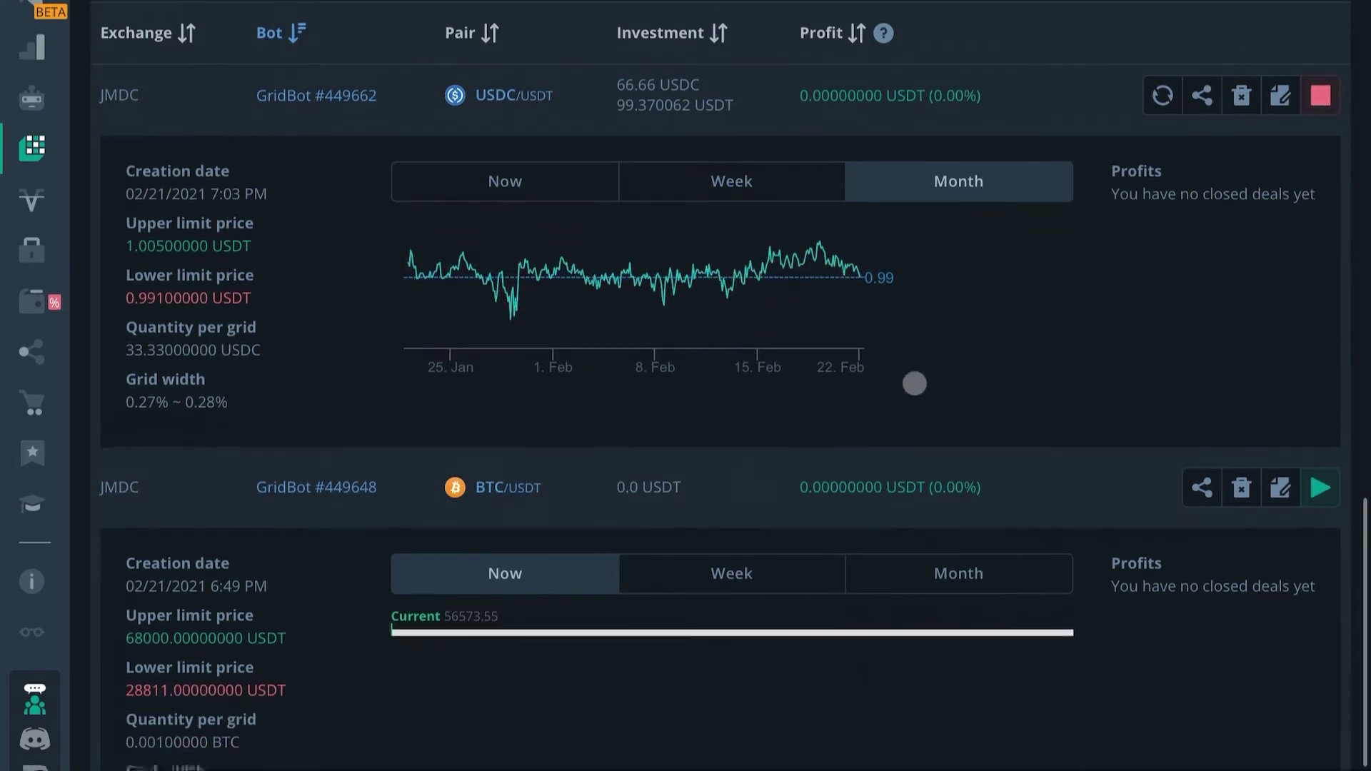
scroll(902, 296, "down", 2)
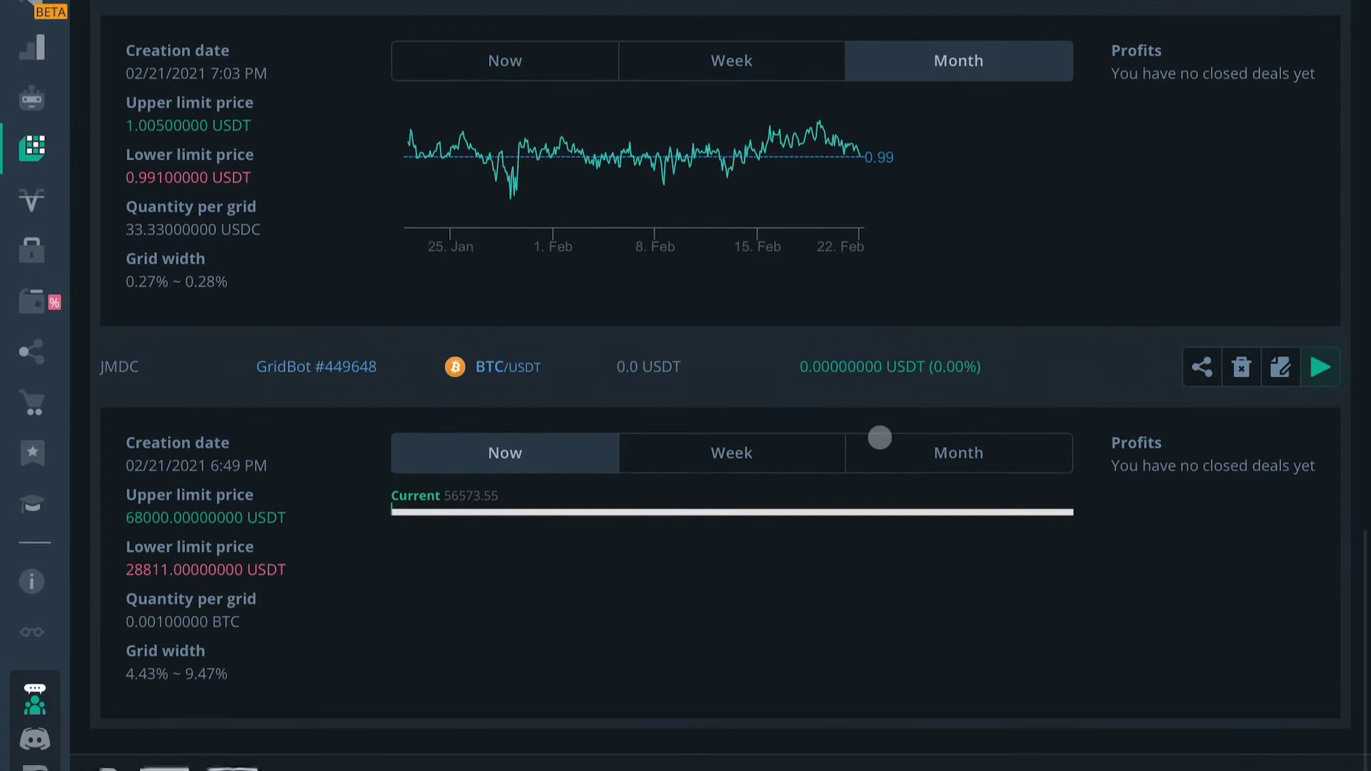
Show a month of BTC/USDT price history on GridBot #449648's chart
left_click(880, 437)
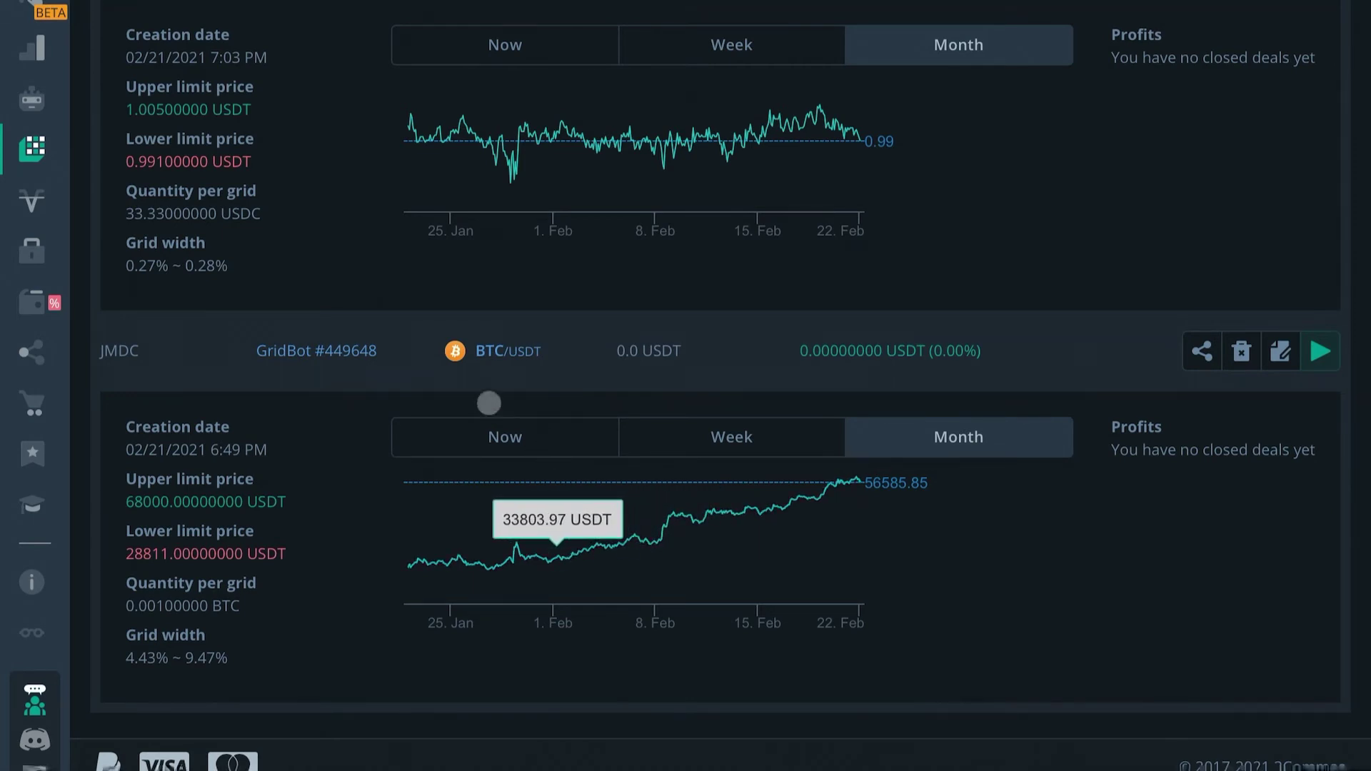
scroll(429, 329, "down", 1)
scroll(362, 258, "up", 1)
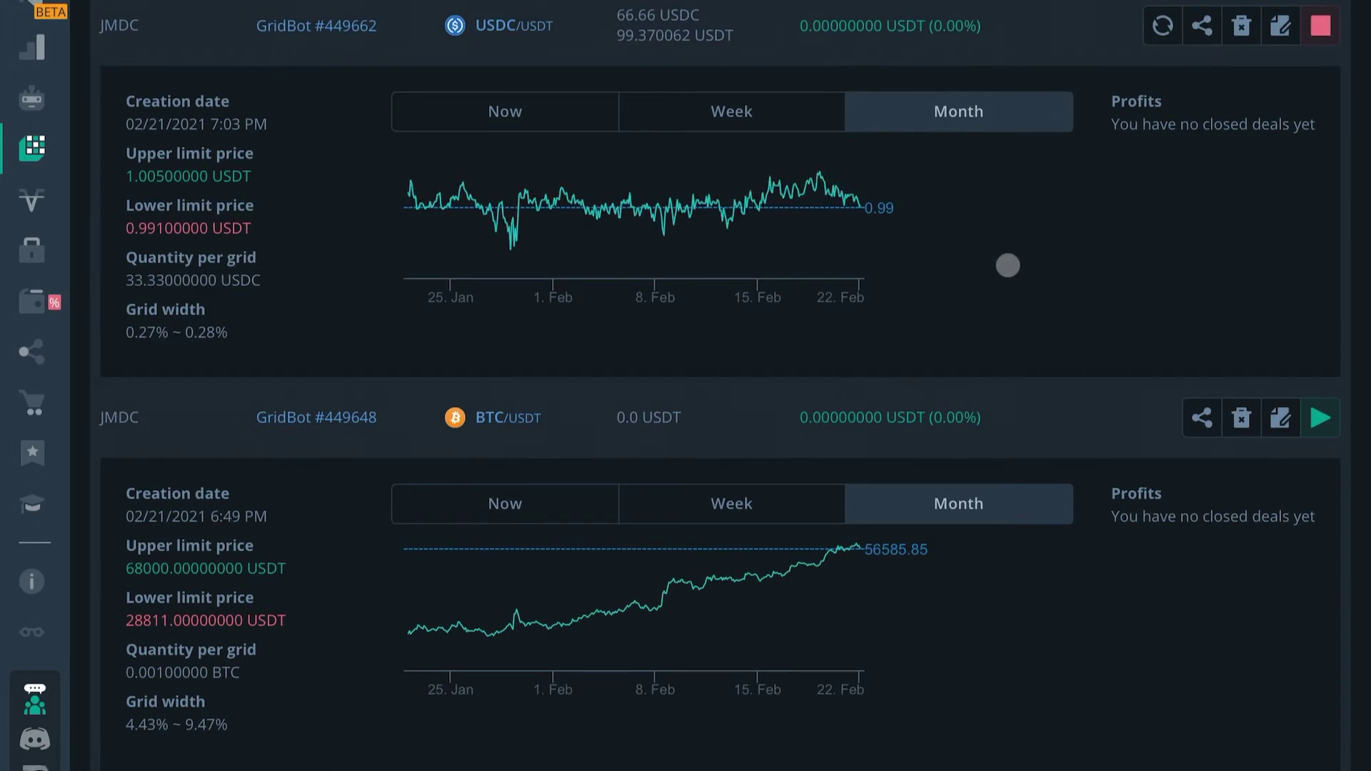
mouse_move(450, 144)
Return GridBot #449662's chart to its current grid levels and refresh the bot's data
left_click(578, 113)
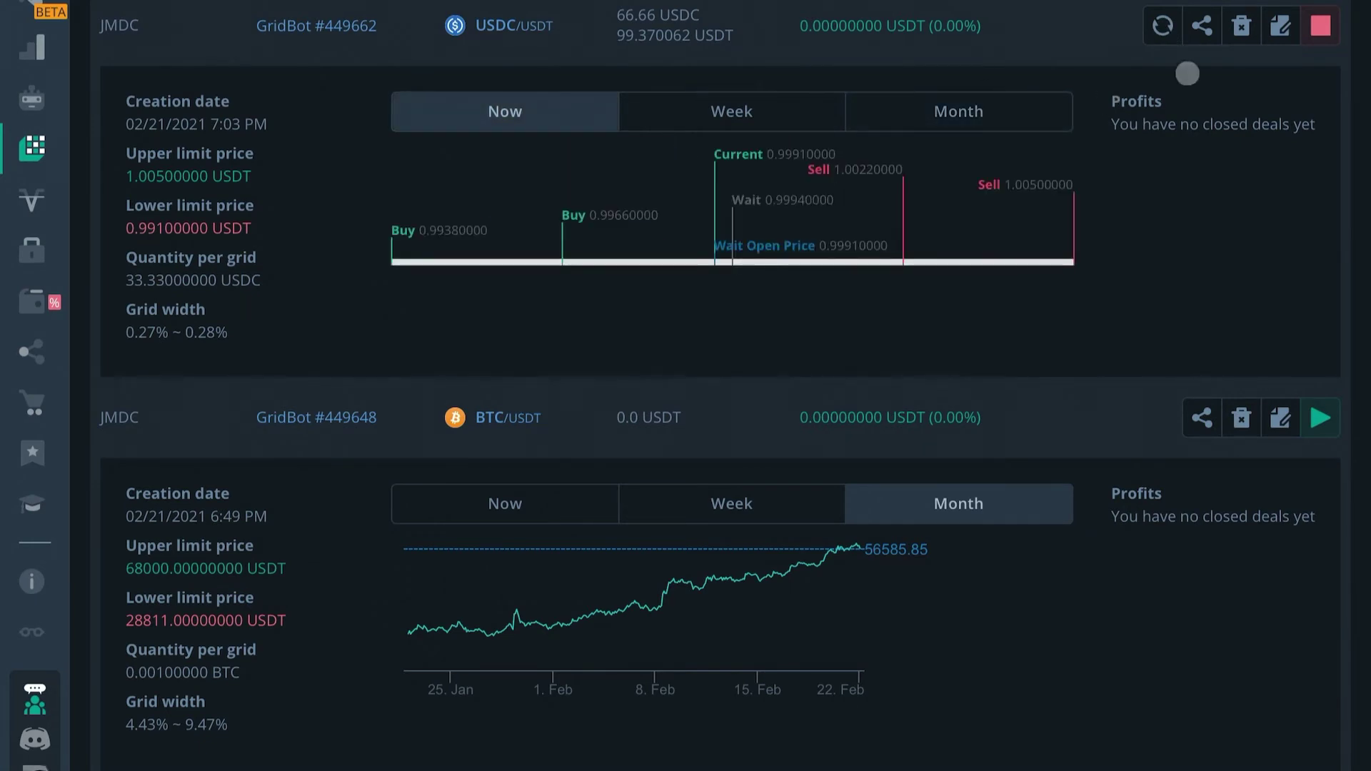
left_click(1164, 27)
Open GridBot #449662's settings, then go Back to the new-bot form with 10 grids
left_click(1280, 27)
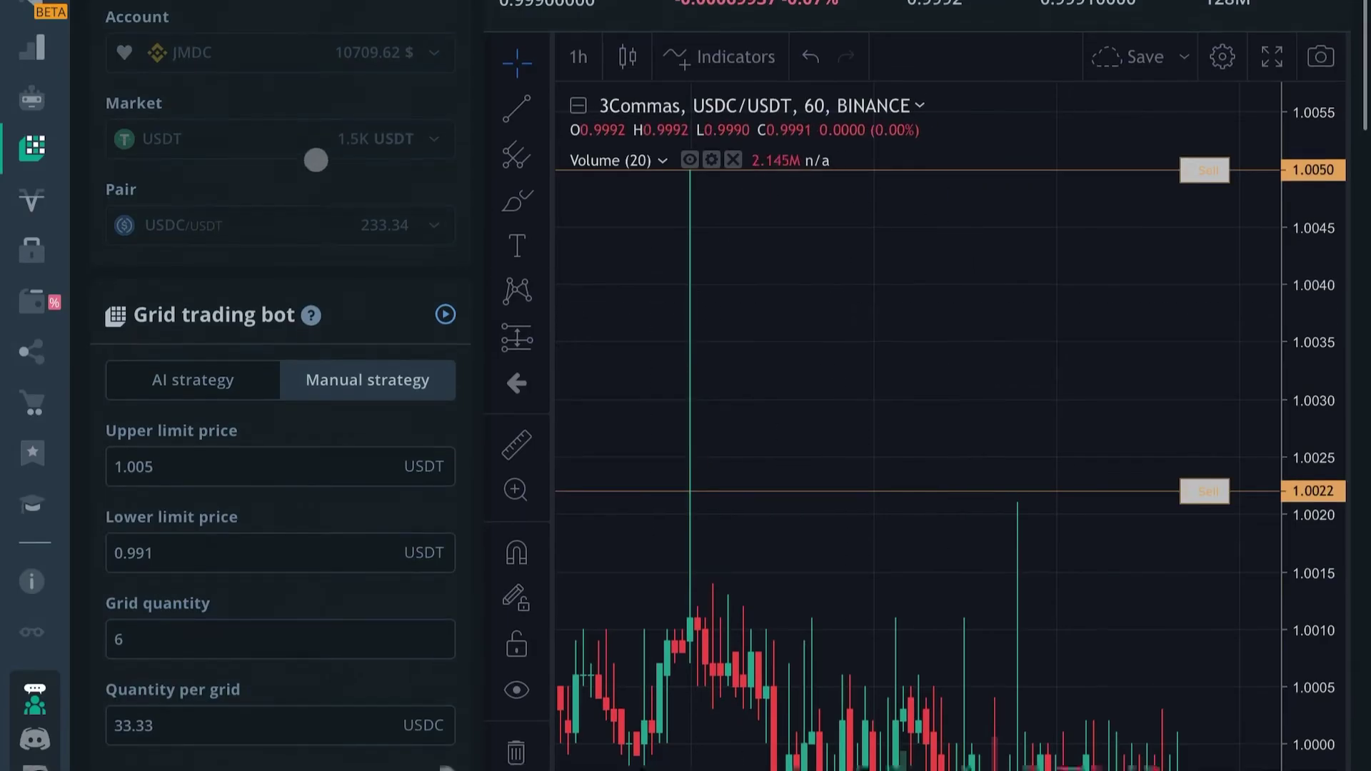
scroll(316, 158, "down", 1)
scroll(315, 158, "down", 5)
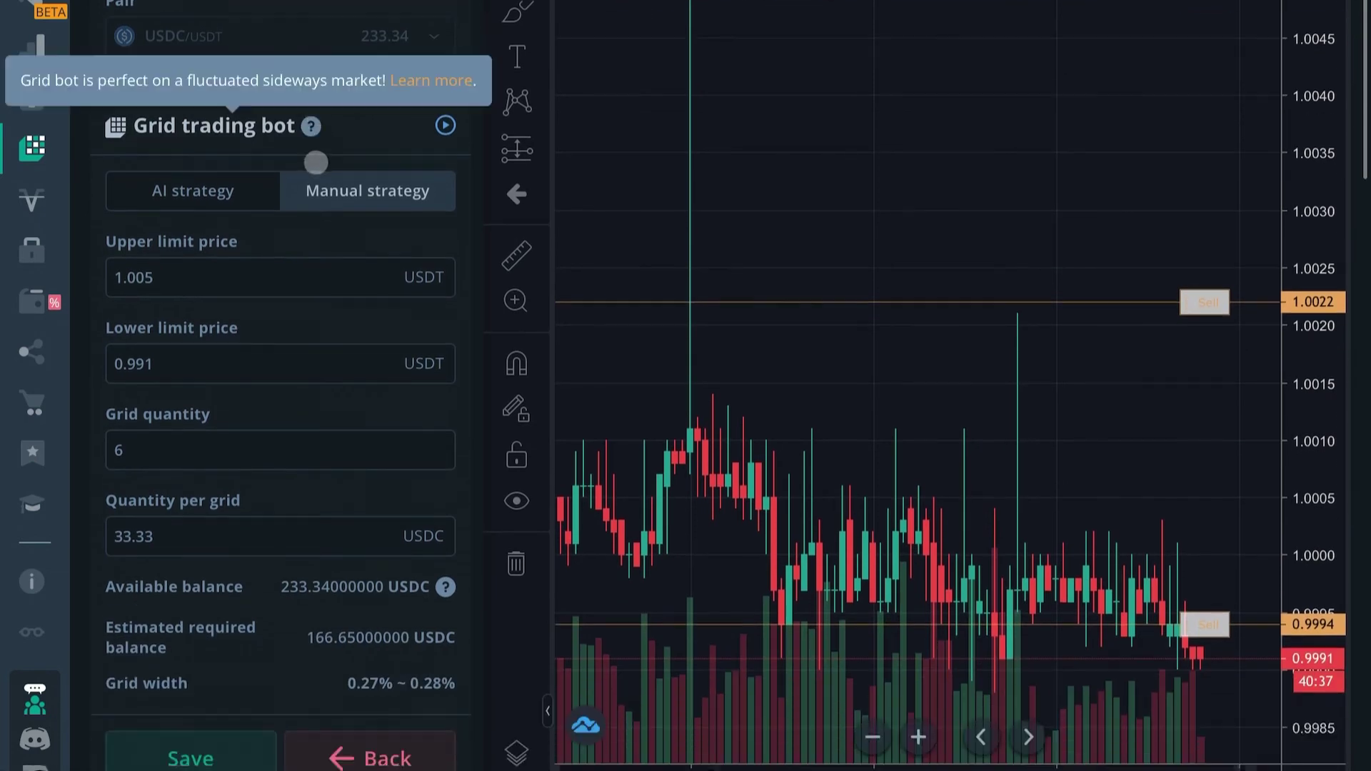
scroll(325, 319, "down", 1)
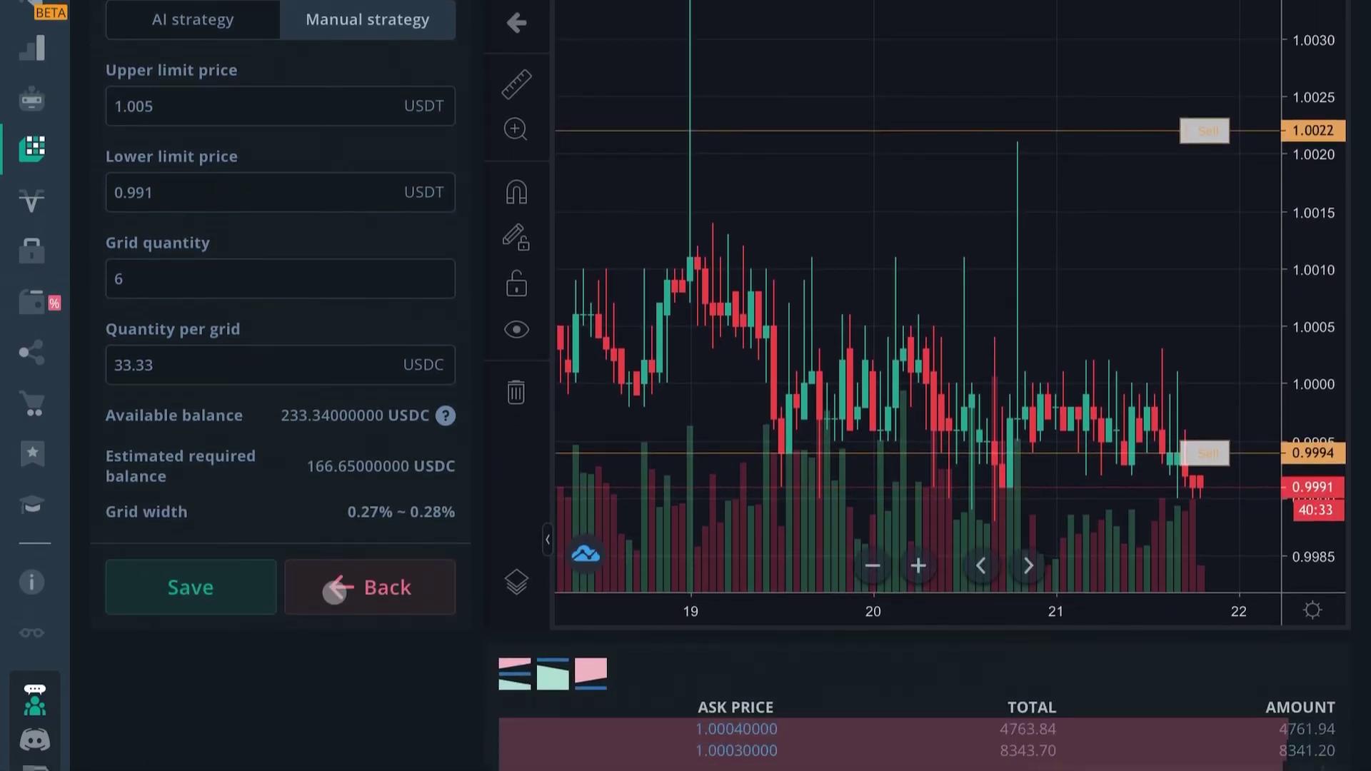
left_click(333, 584)
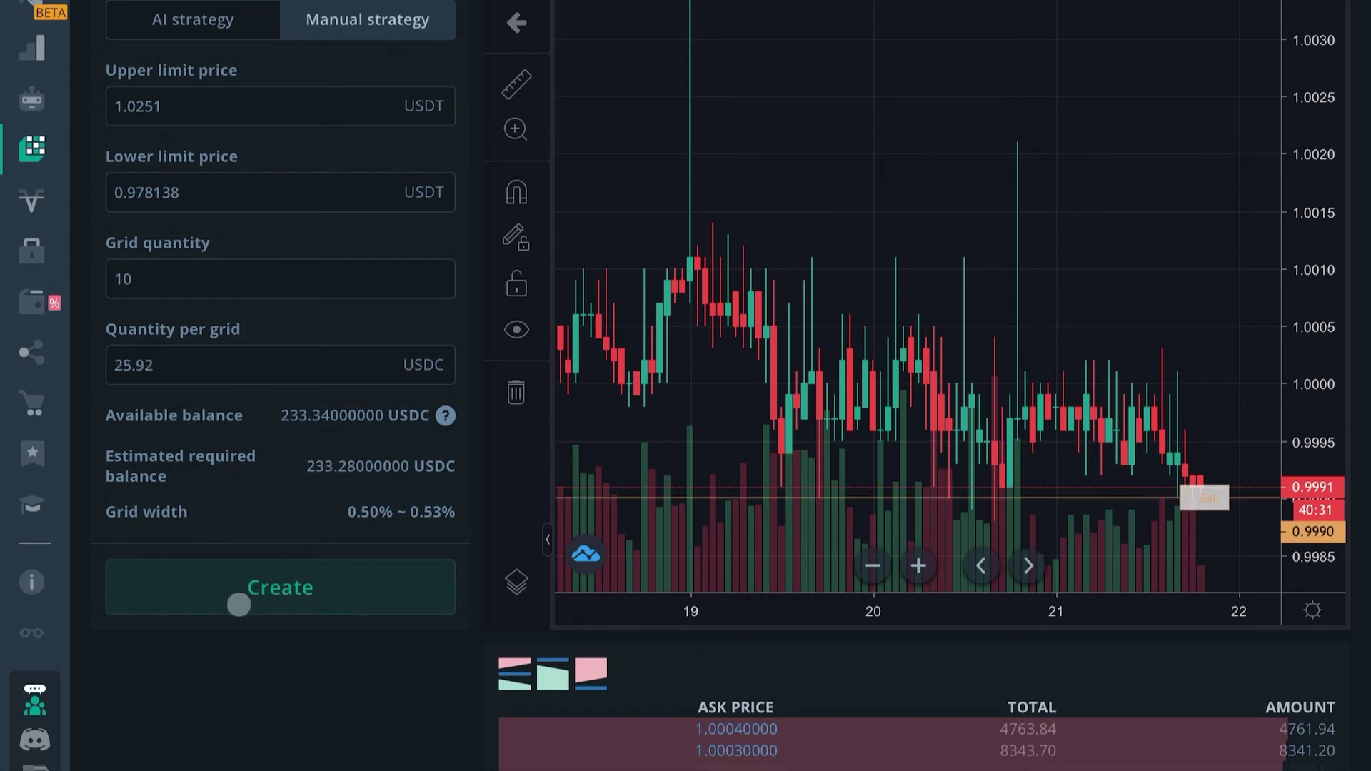
Stop the running USDC/USDT GridBot #449662
scroll(314, 639, "down", 5)
scroll(318, 628, "down", 20)
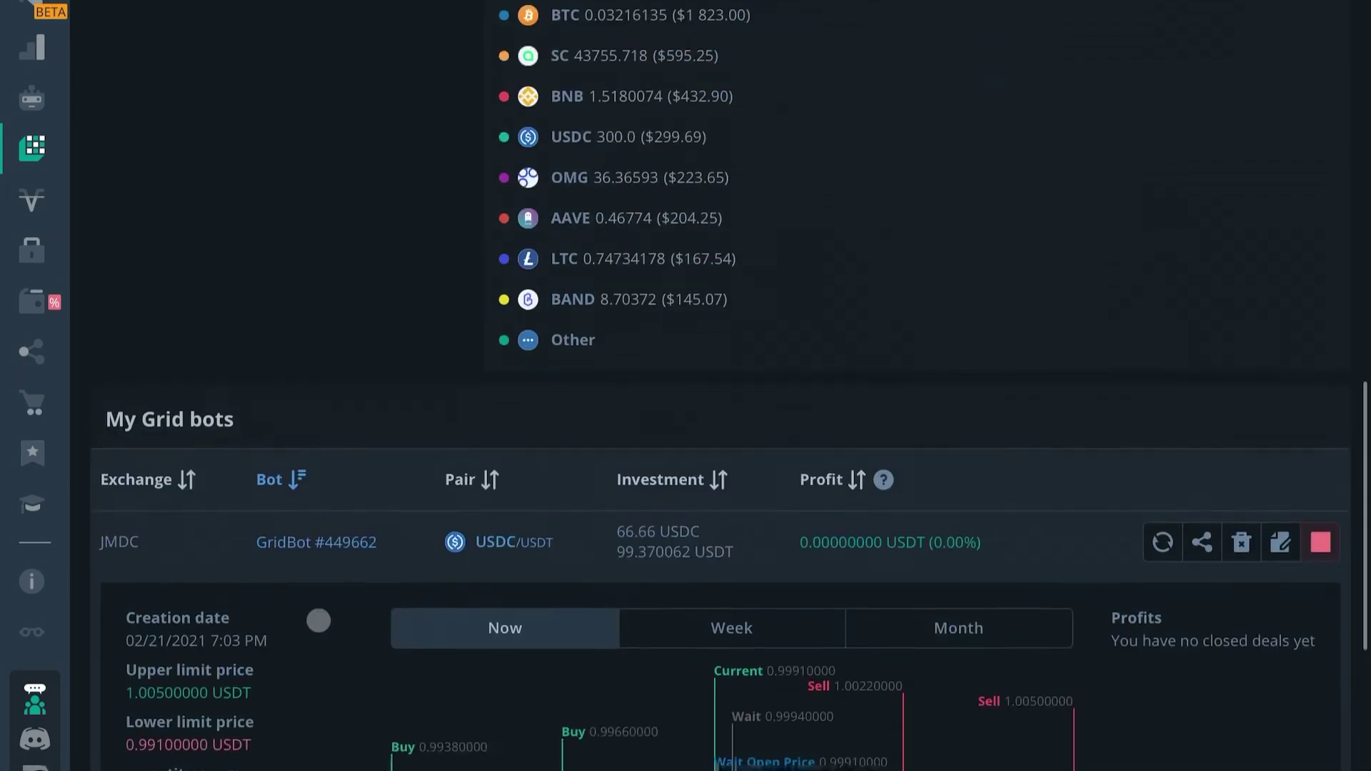
scroll(393, 556, "up", 1)
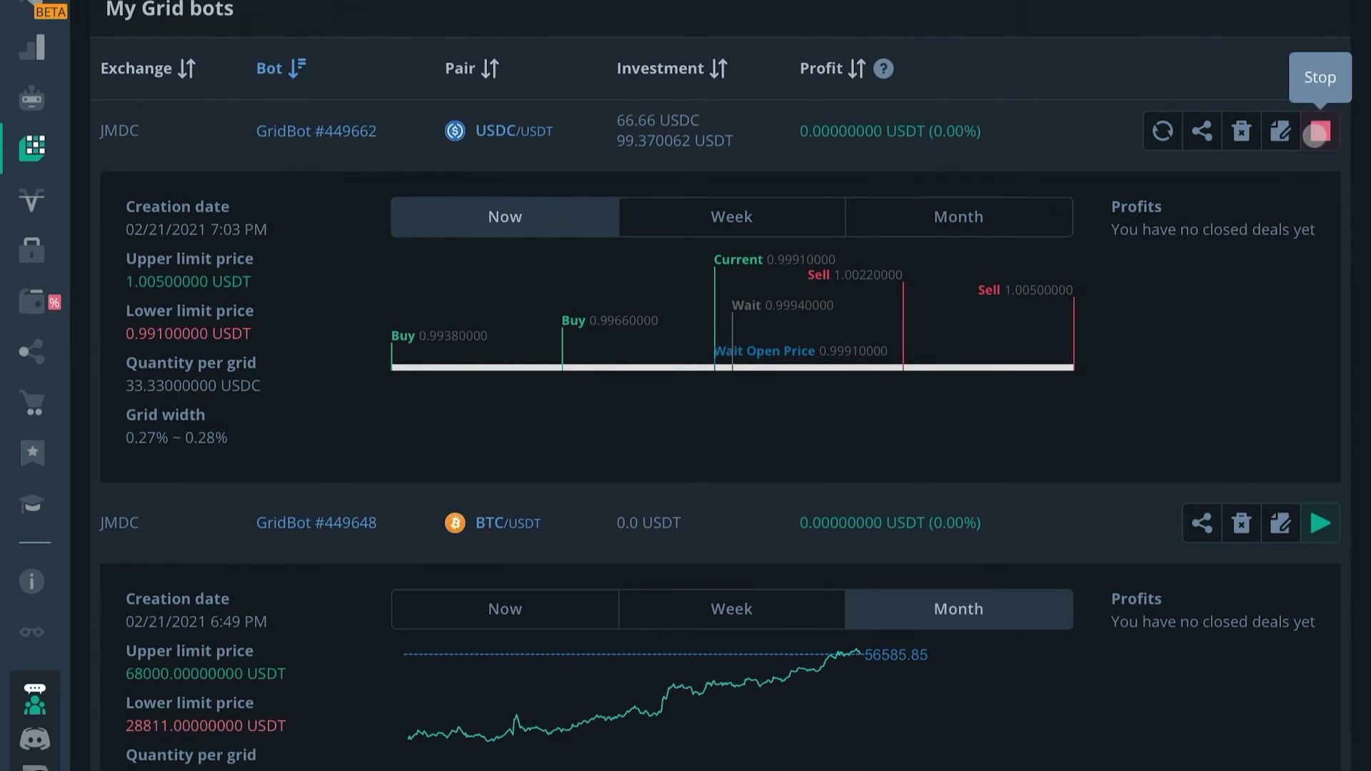
left_click(1316, 134)
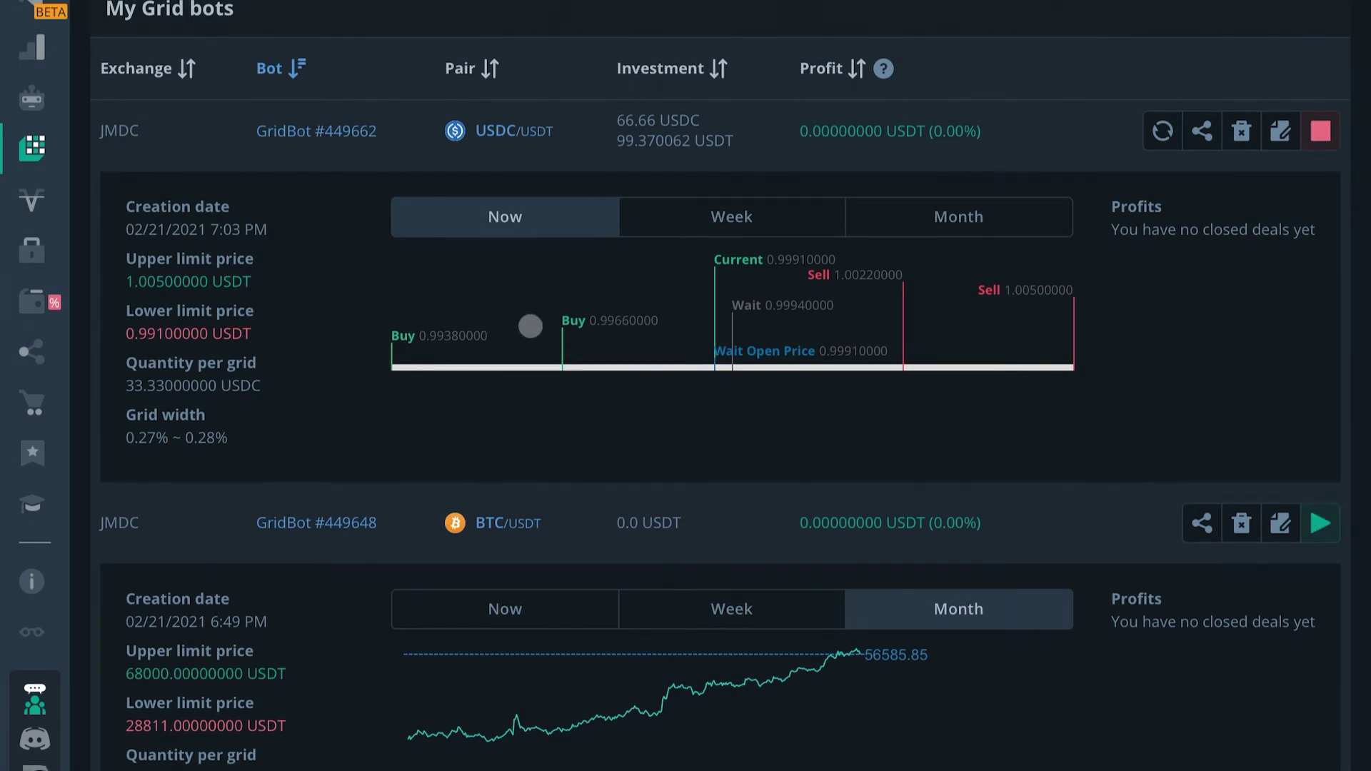
Switch GridBot #449662's chart to Month, then reload the Grid Bot page
scroll(703, 425, "down", 4)
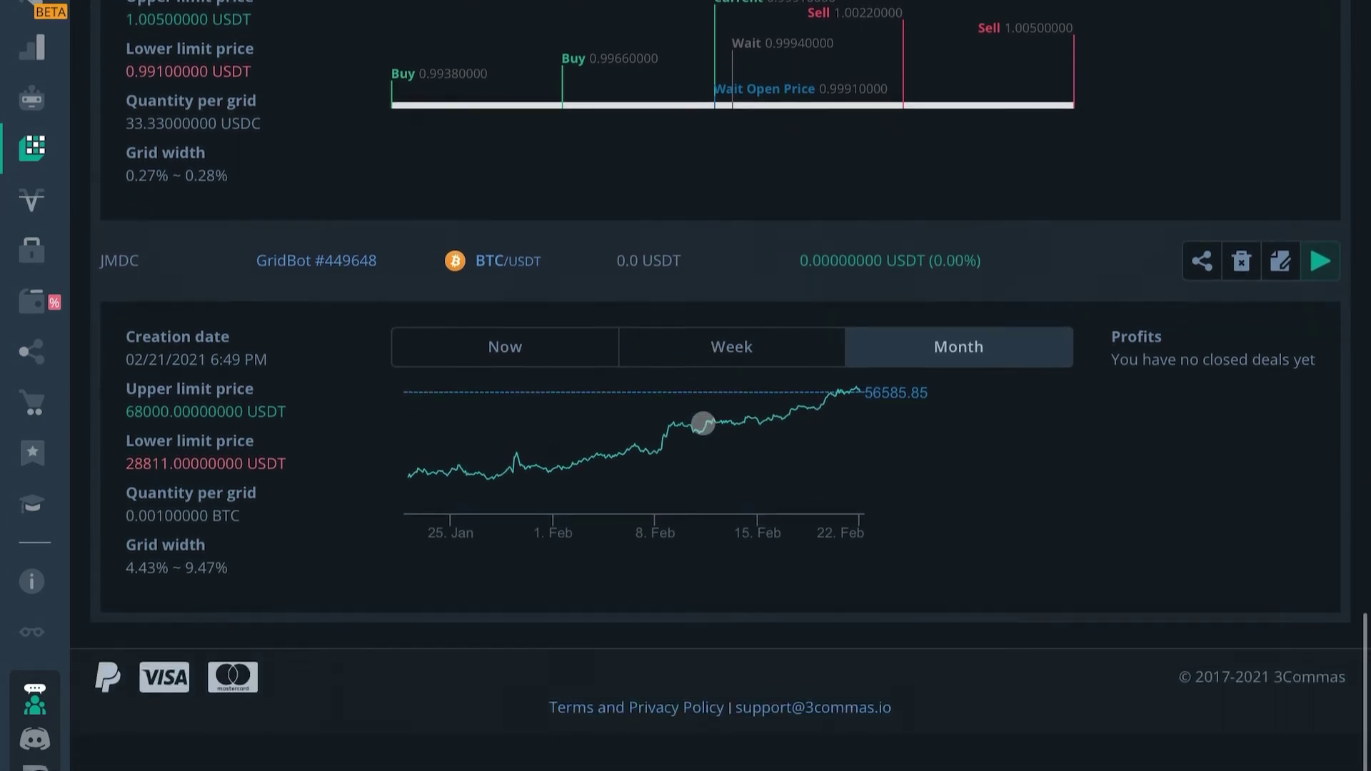
scroll(698, 422, "up", 3)
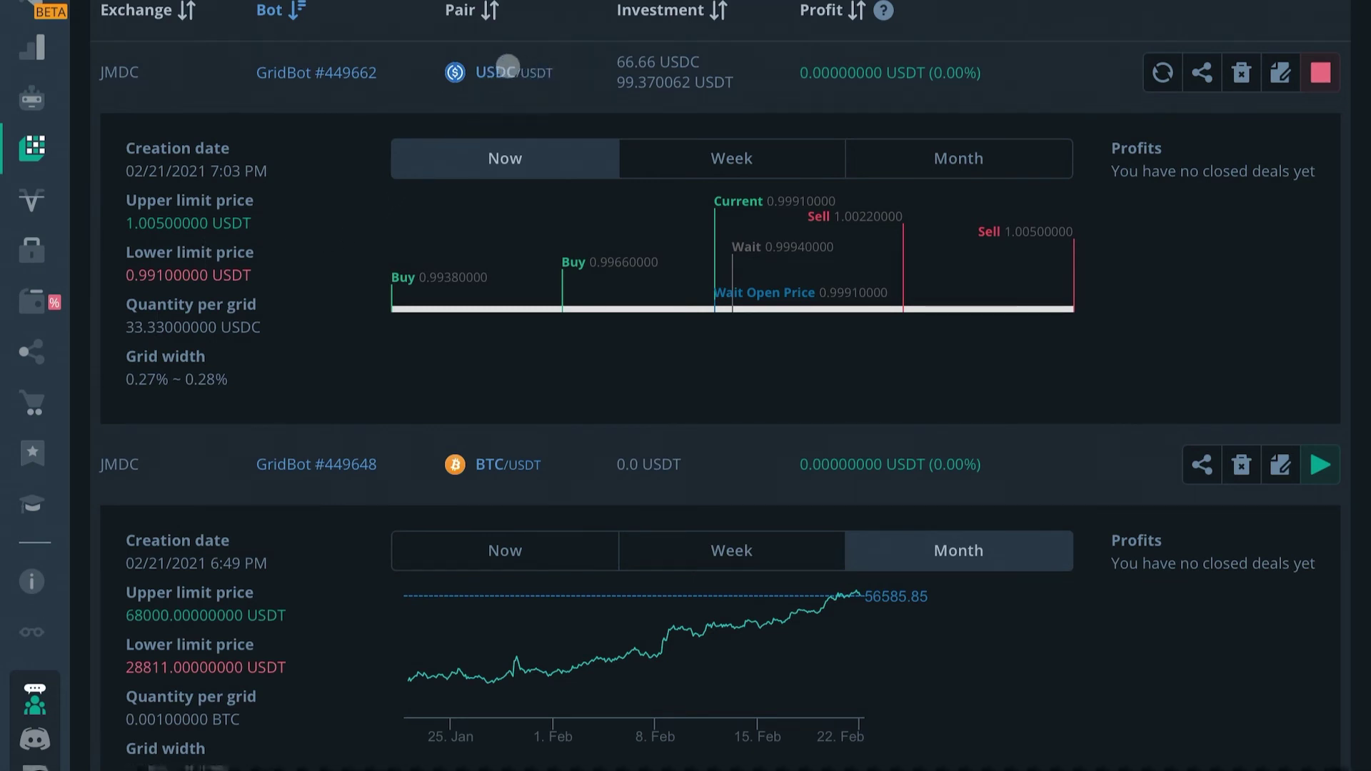
left_click(906, 150)
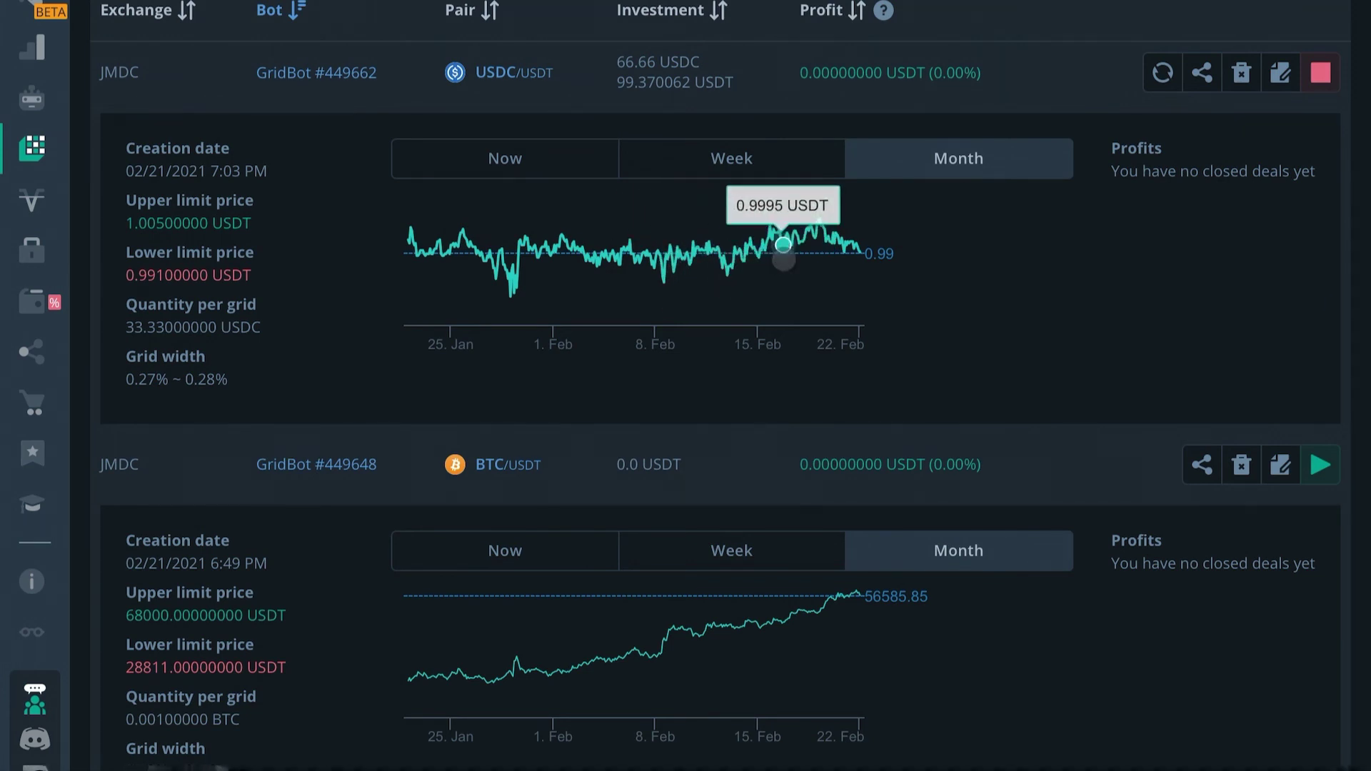
left_click(34, 232)
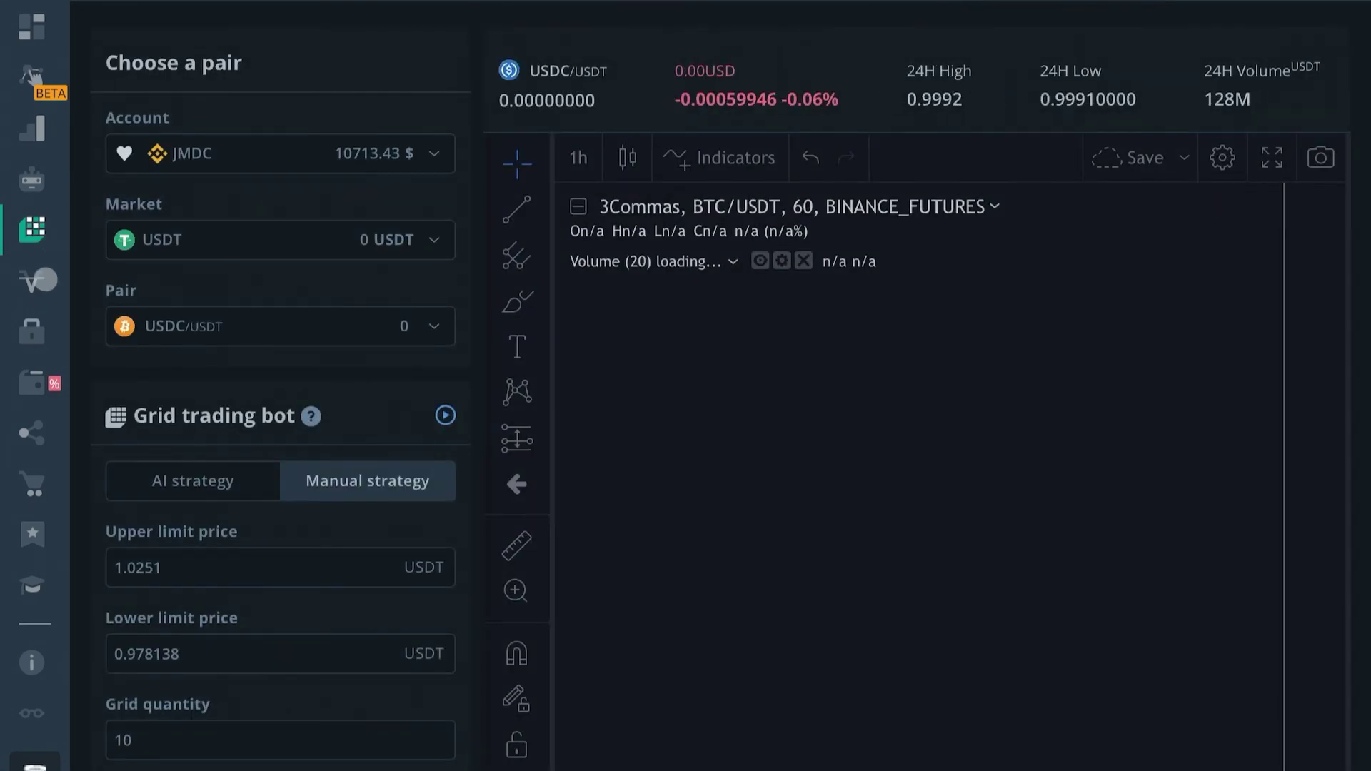
Scroll the reloaded page down to GridBot #449662's 1.005–0.991 USDT limits in My Grid bots
scroll(277, 277, "down", 2)
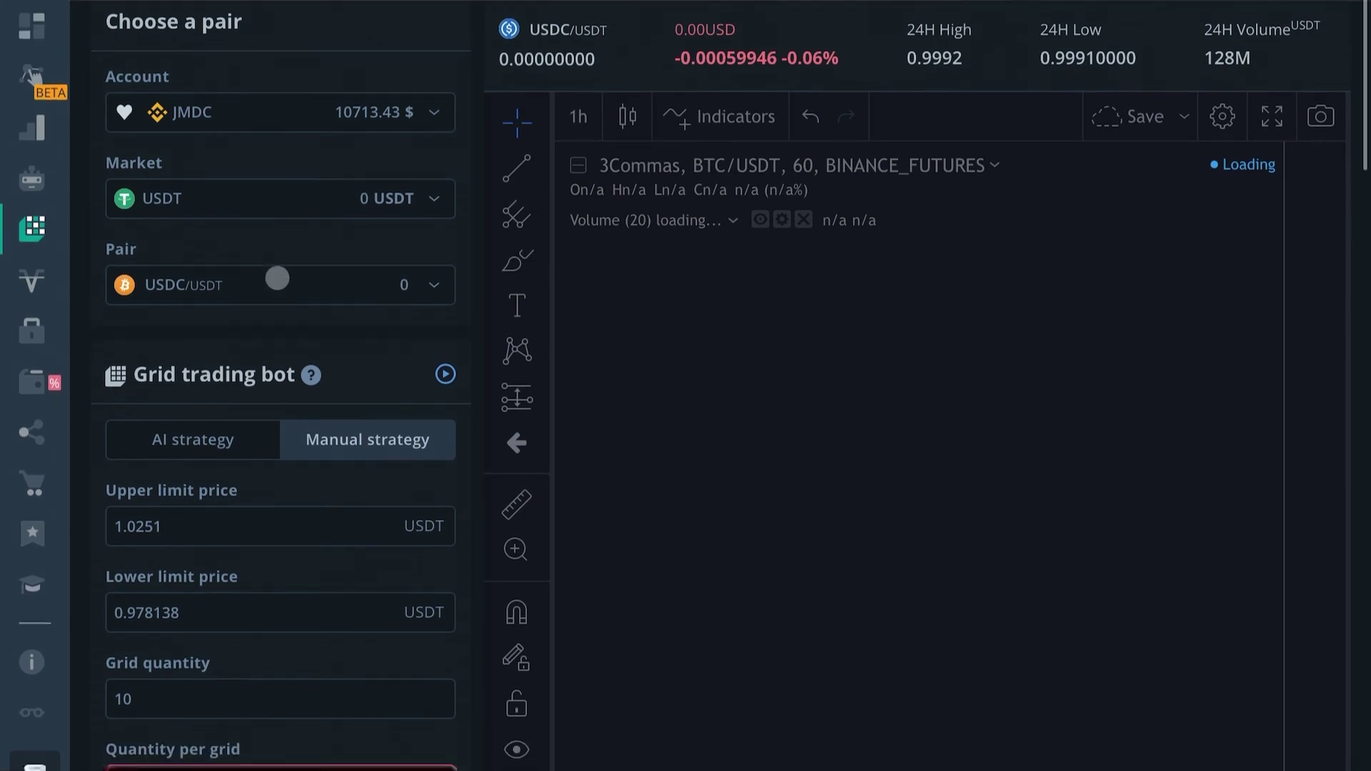
scroll(277, 278, "down", 5)
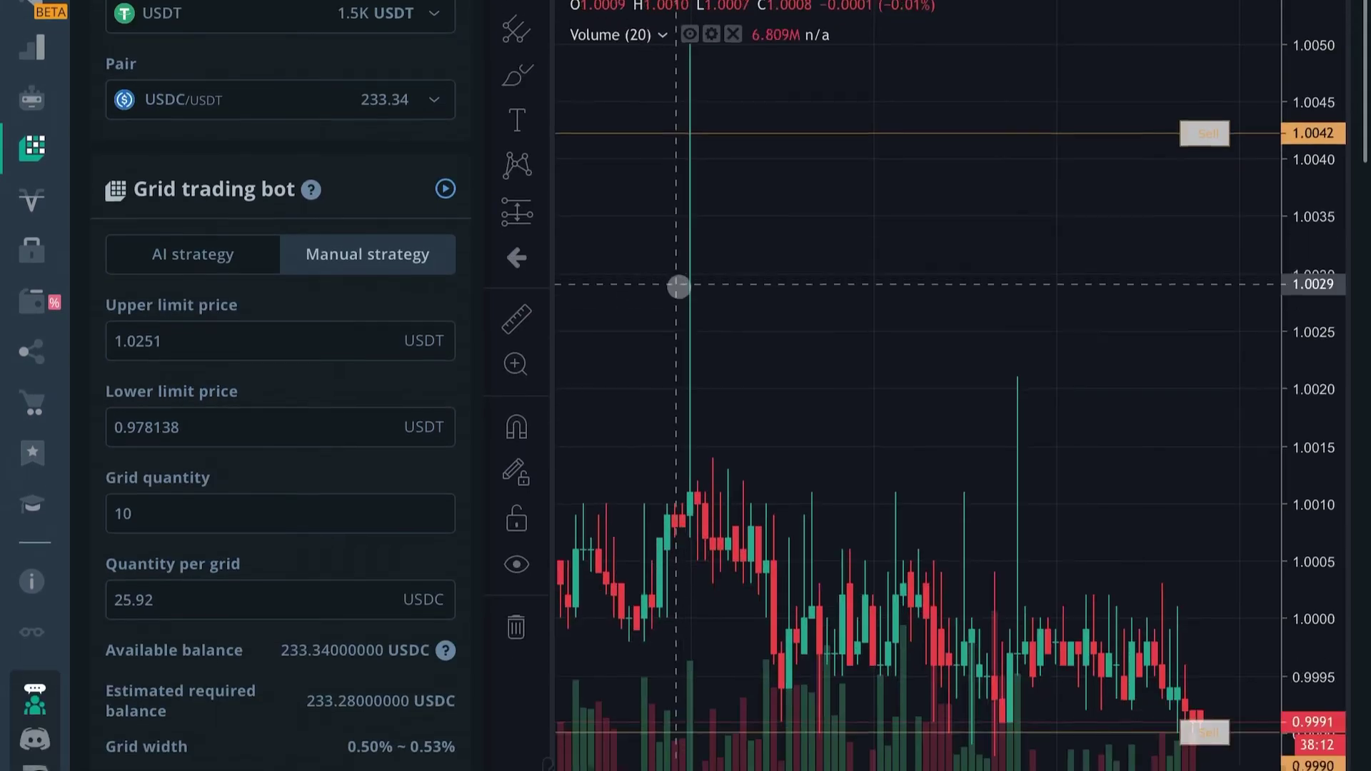
scroll(678, 286, "down", 15)
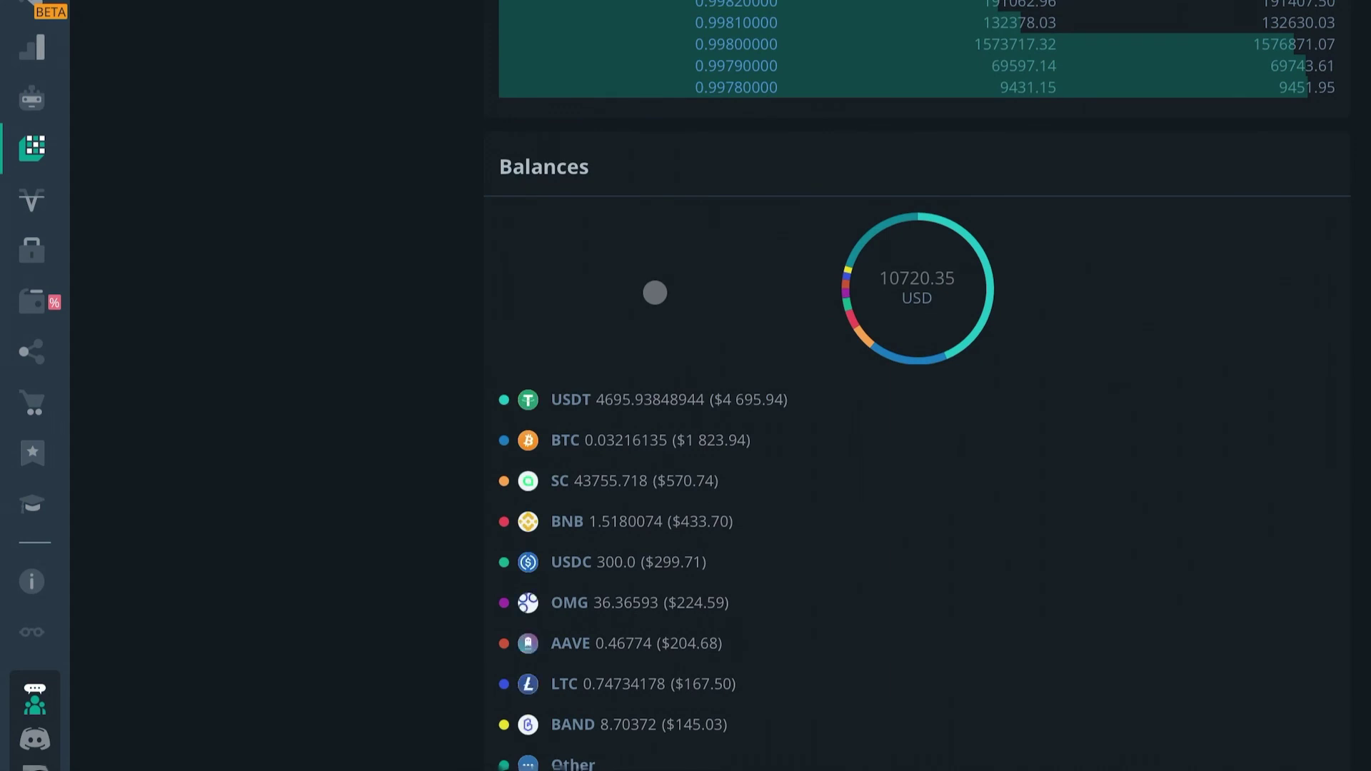
scroll(655, 293, "down", 2)
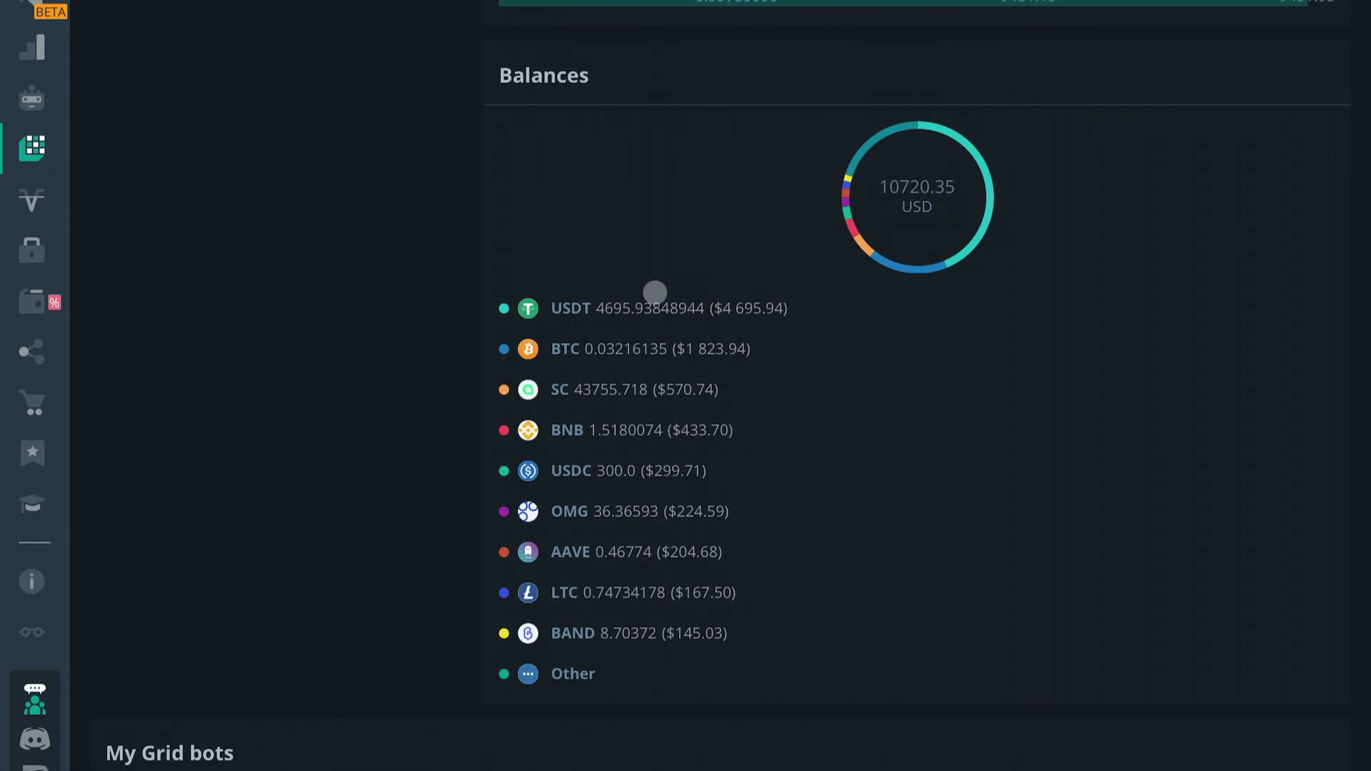
scroll(655, 293, "down", 6)
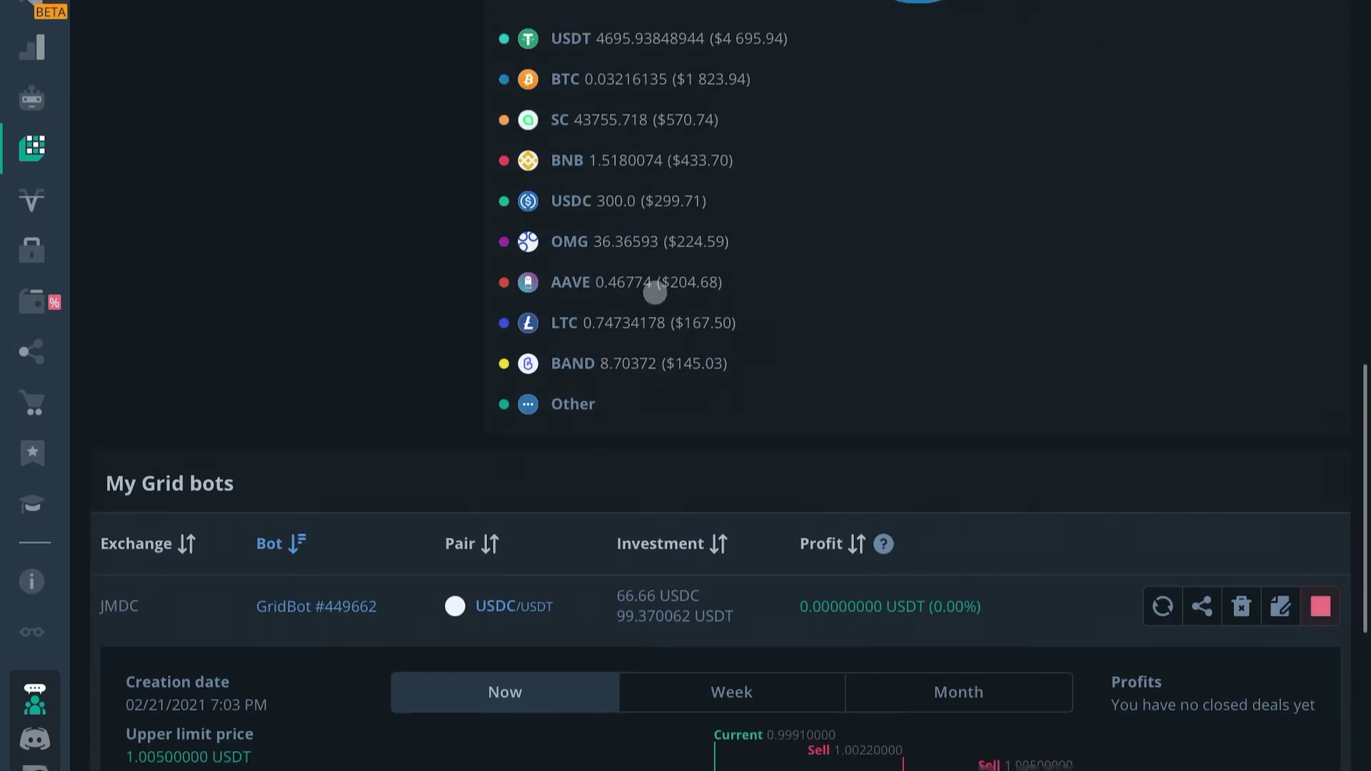
scroll(655, 292, "down", 5)
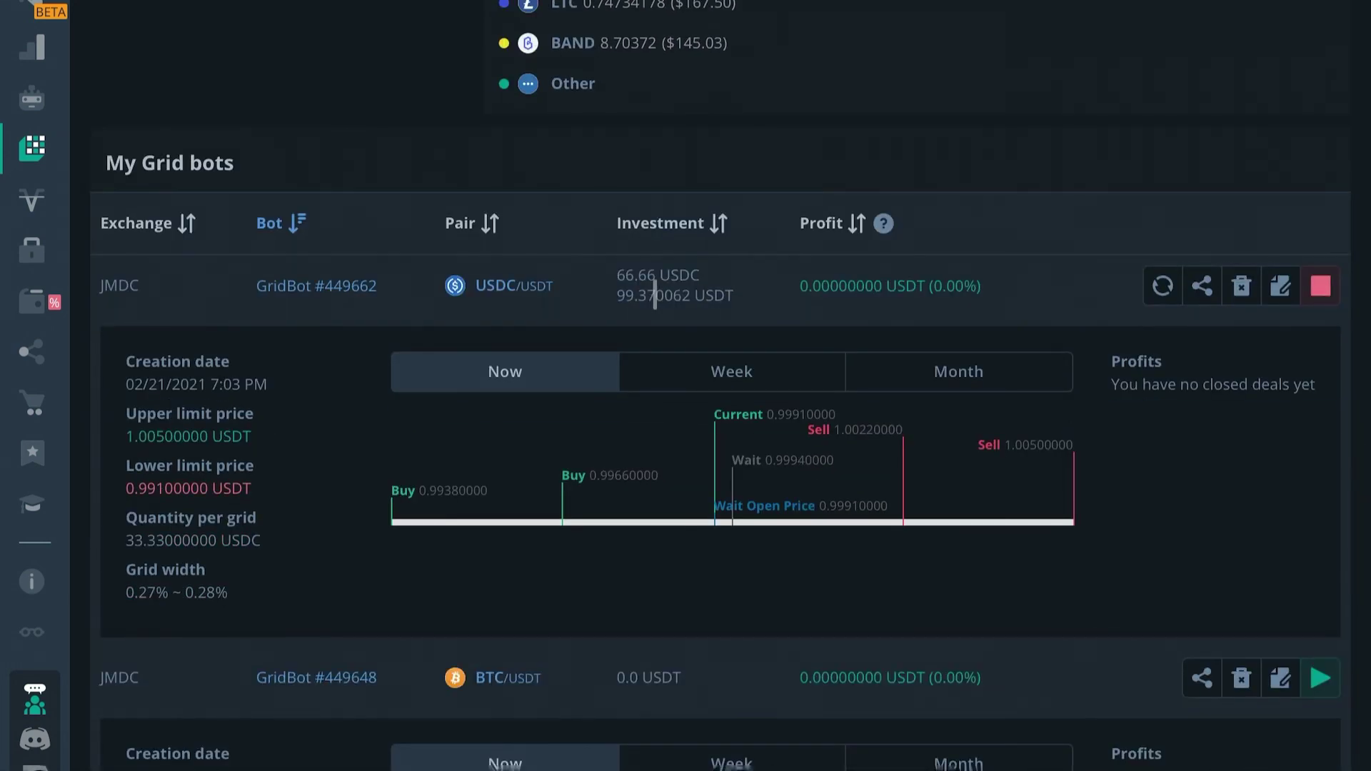
scroll(655, 292, "down", 3)
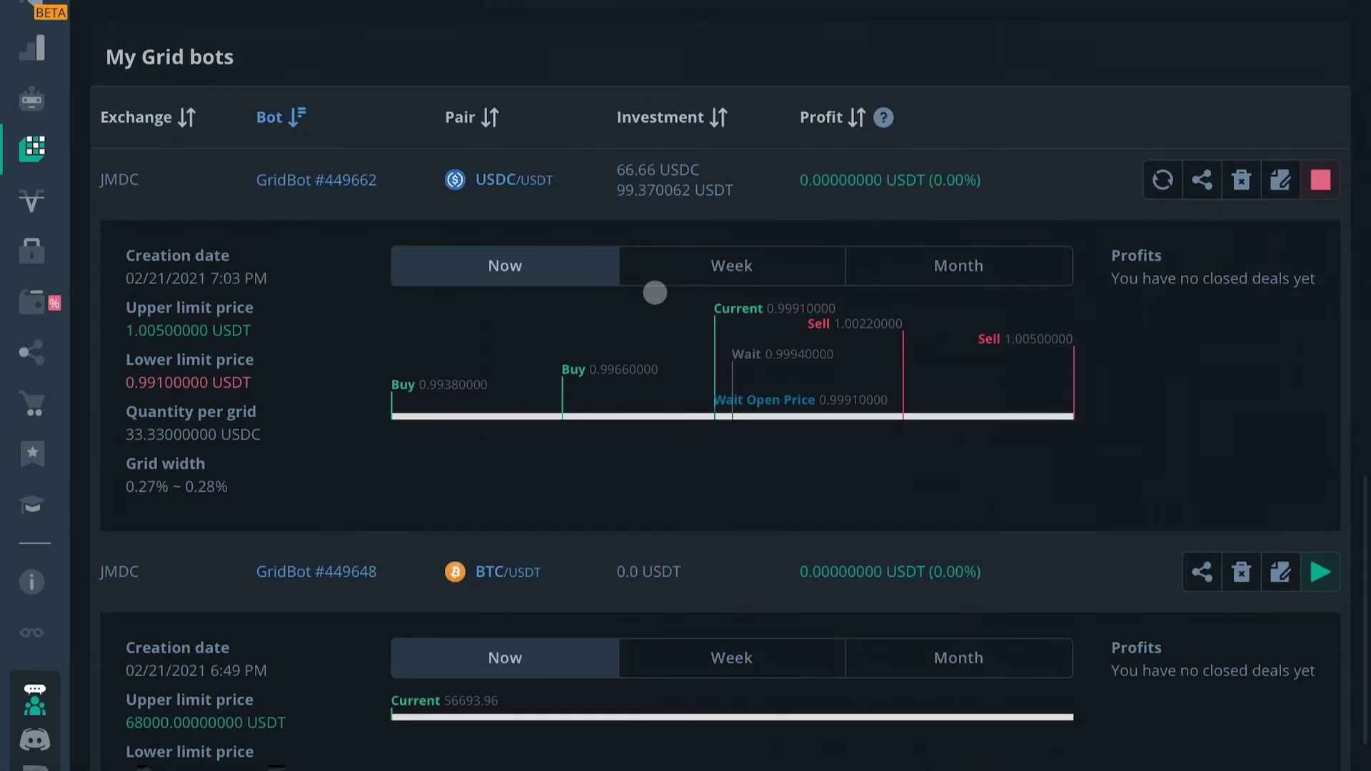
scroll(641, 287, "down", 1)
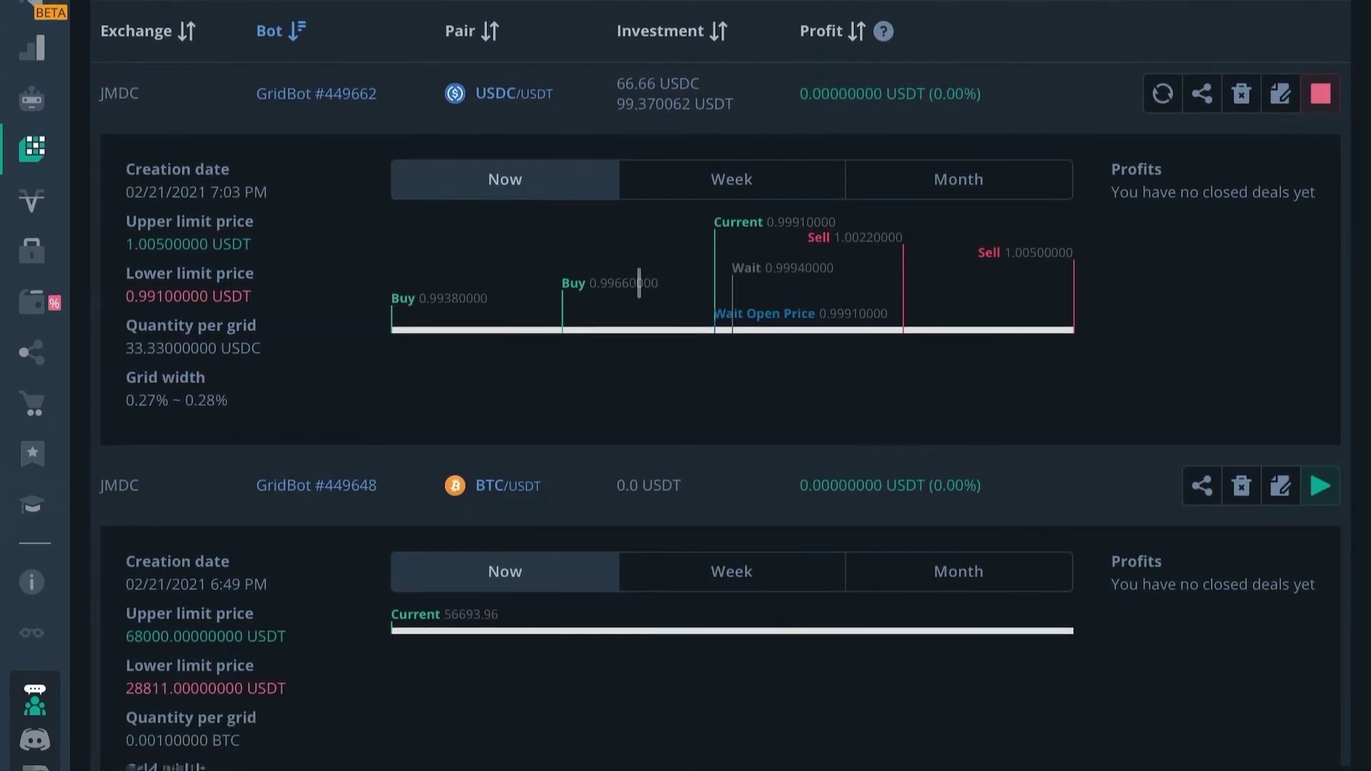